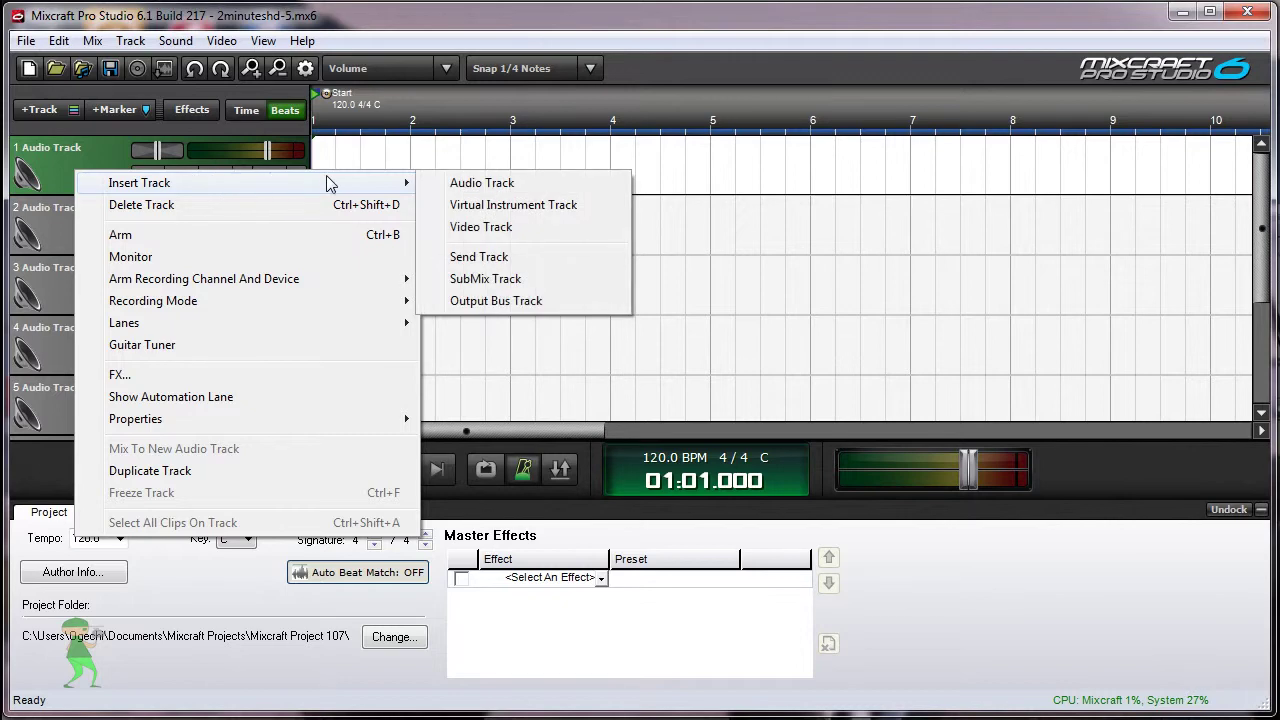
# Insert a virtual instrument track and assign it the Orchestral Kit preset from the Drum Kits category.
pyautogui.click(488, 207)
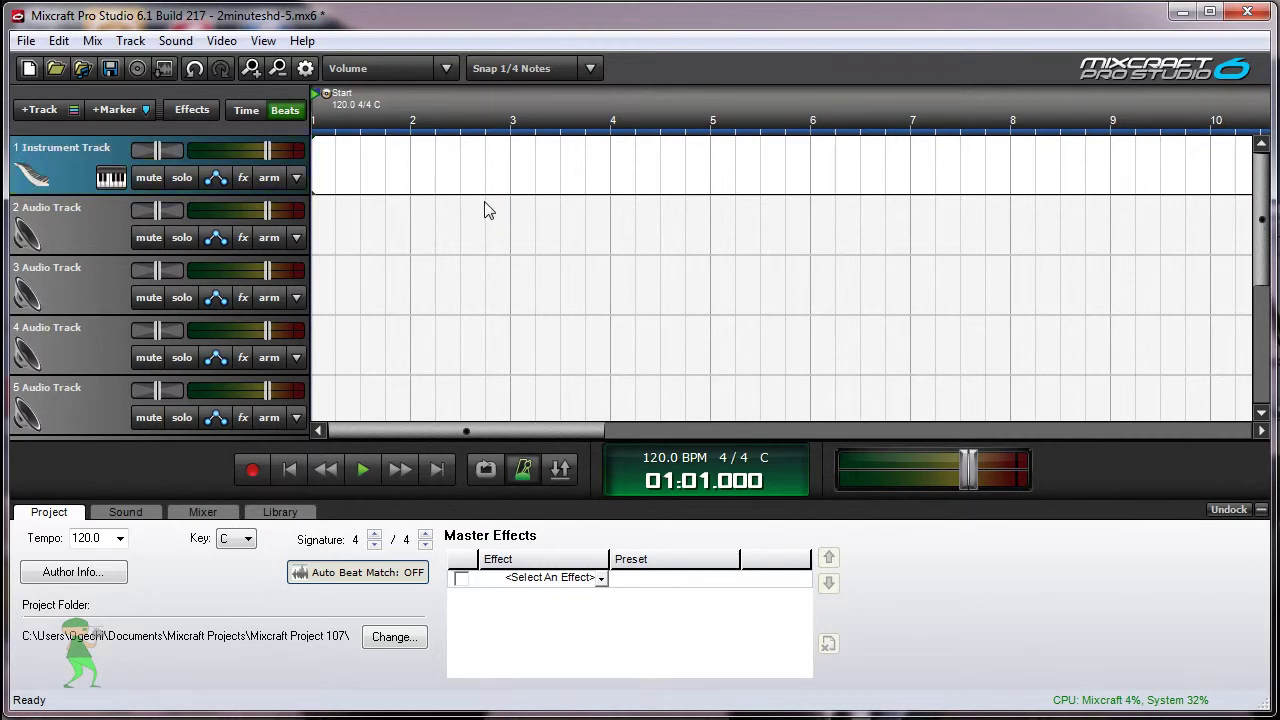
pyautogui.click(111, 179)
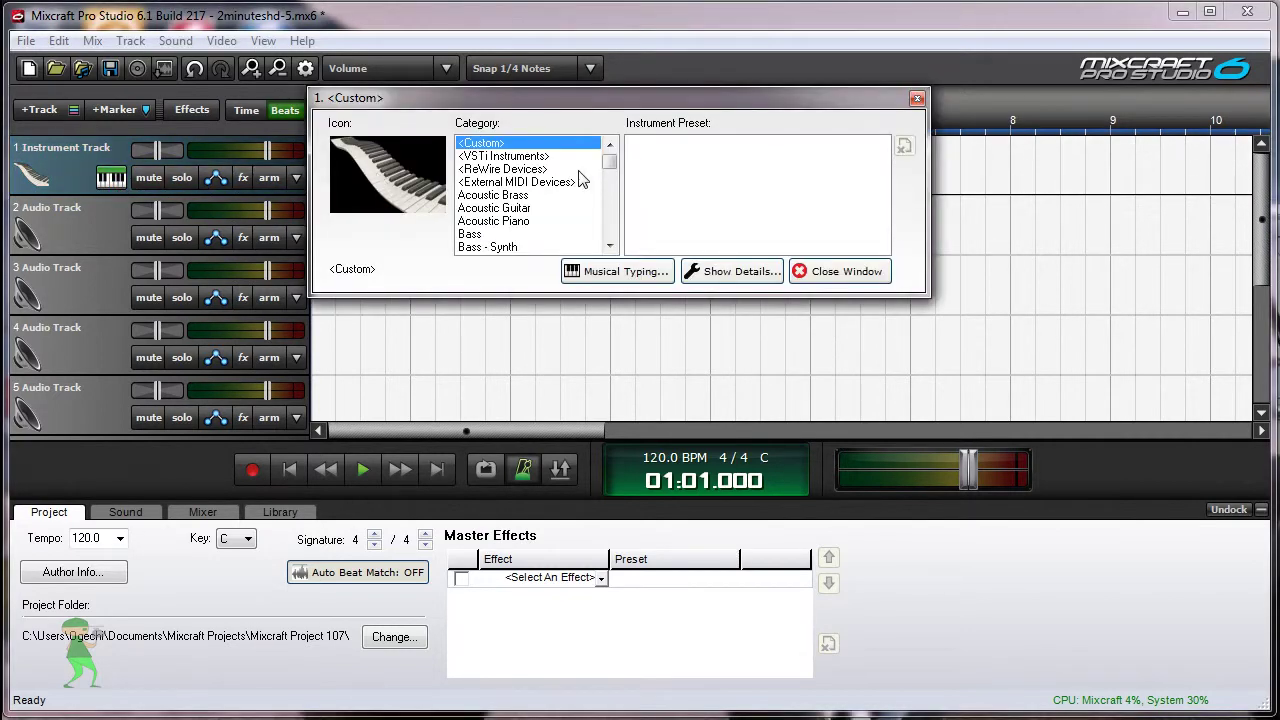
pyautogui.moveTo(612, 170)
pyautogui.mouseDown()
pyautogui.moveTo(612, 206)
pyautogui.moveTo(612, 185)
pyautogui.mouseUp()
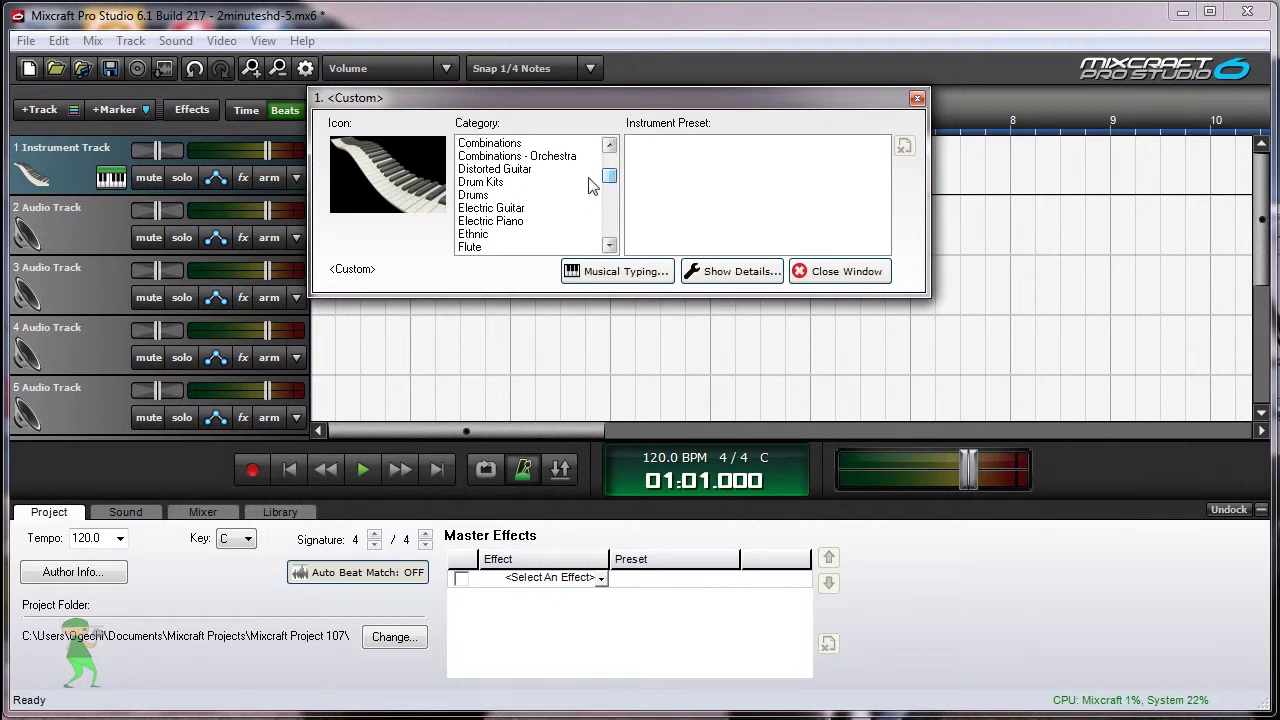
pyautogui.click(494, 182)
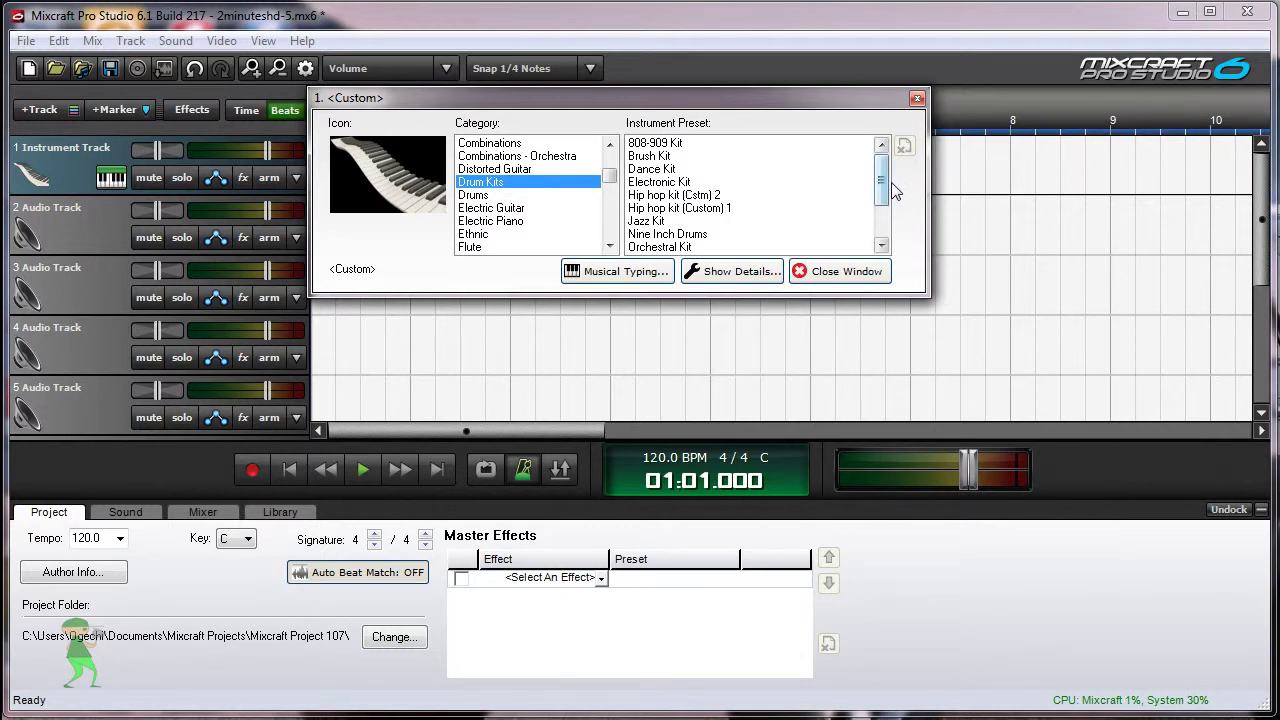
pyautogui.moveTo(887, 192); pyautogui.dragTo(884, 222)
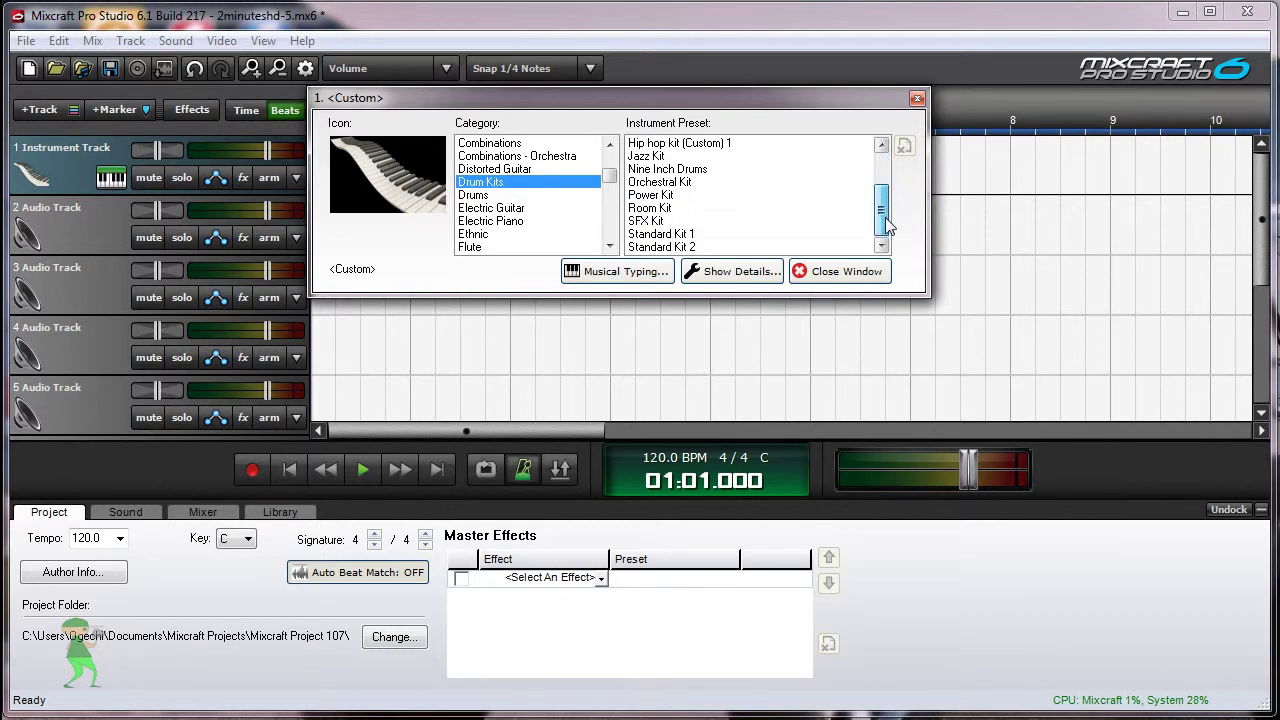
pyautogui.click(662, 181)
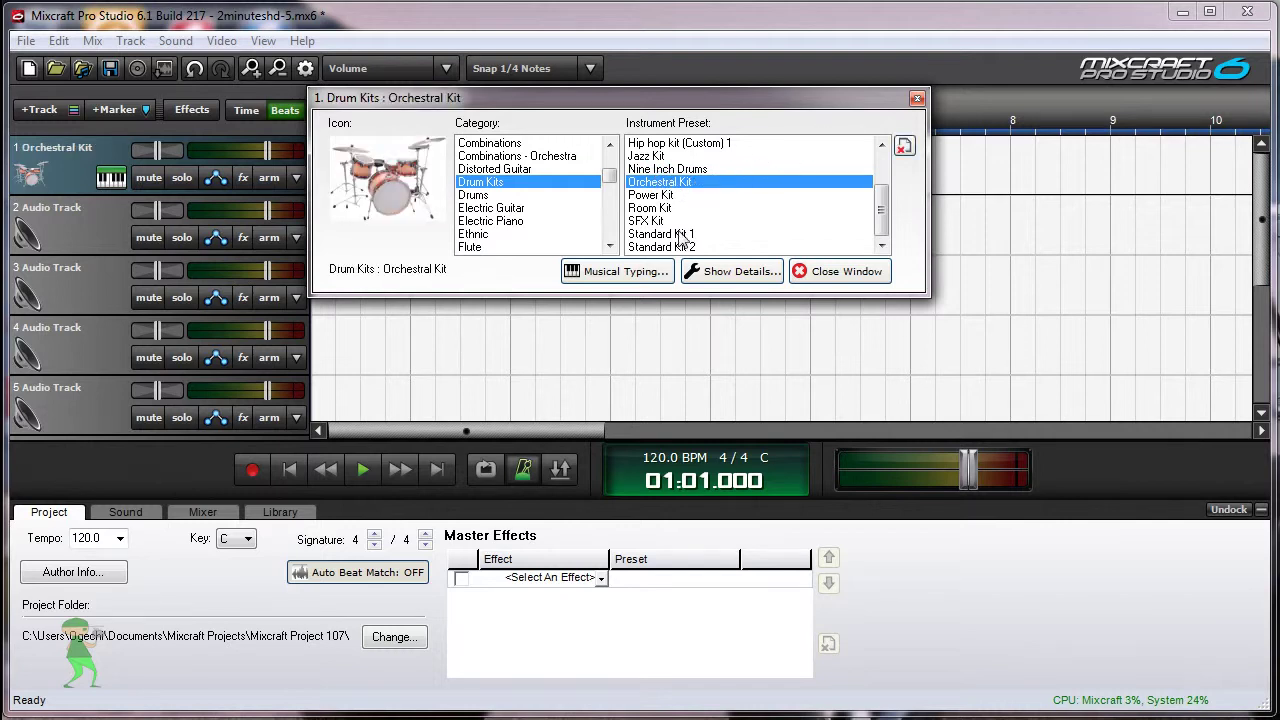
# Open Musical Typing for the Orchestral Kit track, close the instrument preset window and place the virtual keyboard over the track area.
pyautogui.click(615, 272)
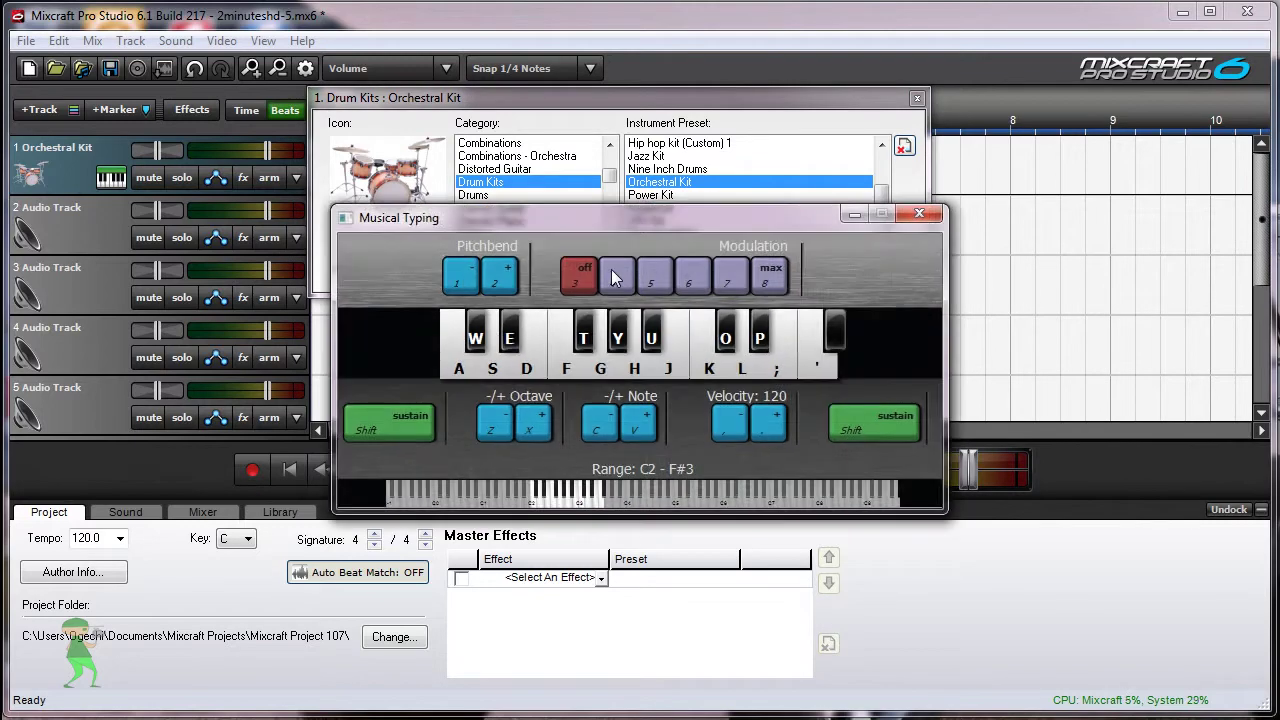
pyautogui.moveTo(587, 222); pyautogui.dragTo(568, 324)
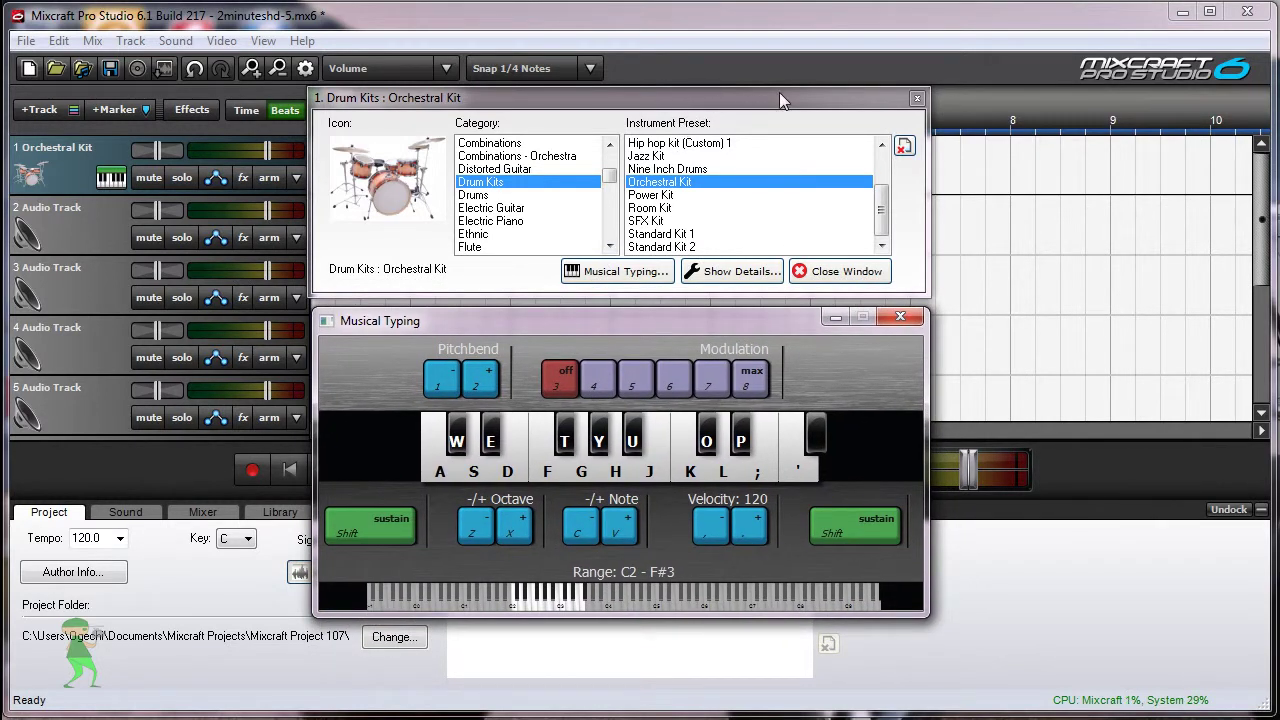
pyautogui.click(916, 99)
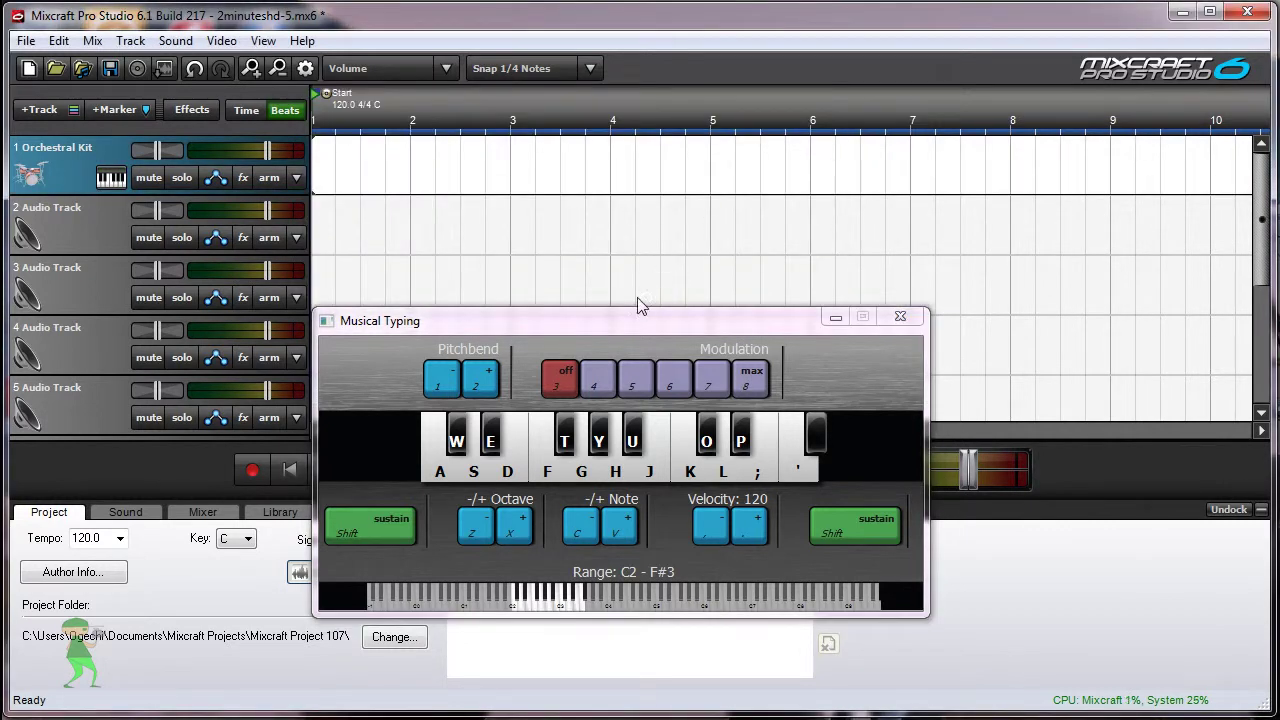
pyautogui.moveTo(624, 321); pyautogui.dragTo(612, 156)
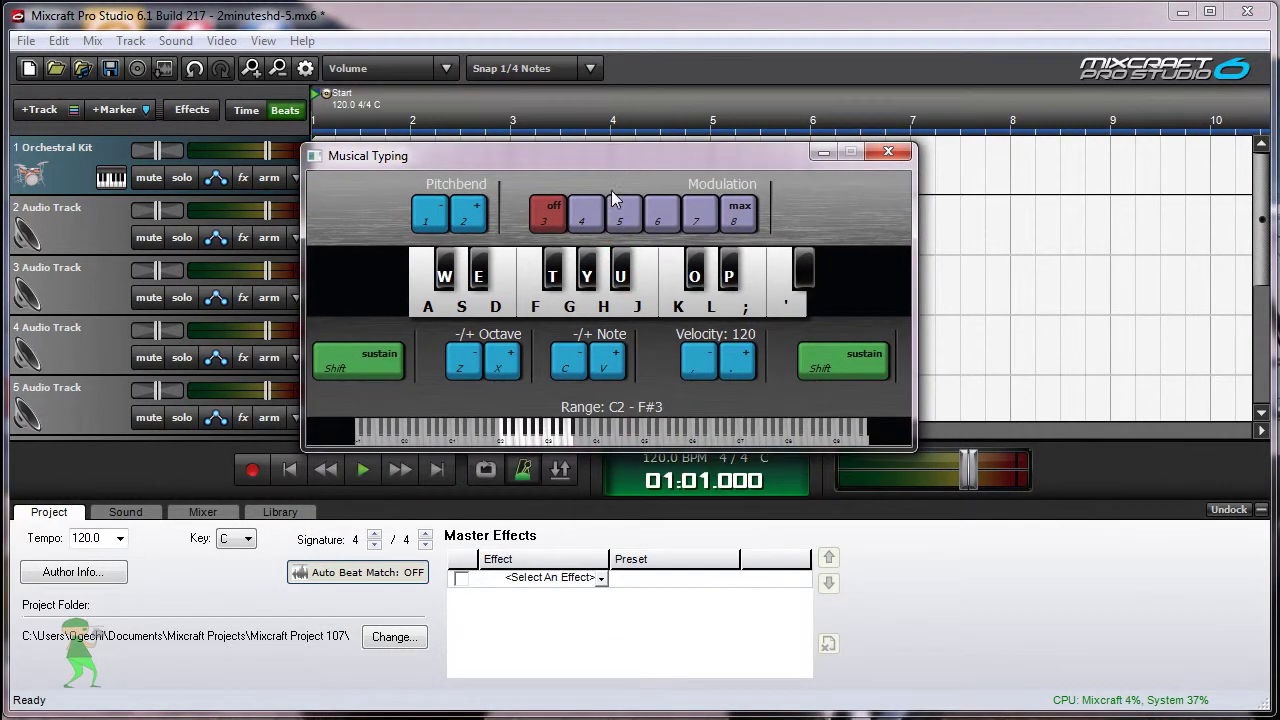
# Audition several white notes on the virtual keyboard and raise the velocity to 123.
pyautogui.click(431, 302)
pyautogui.moveTo(524, 301); pyautogui.dragTo(713, 300)
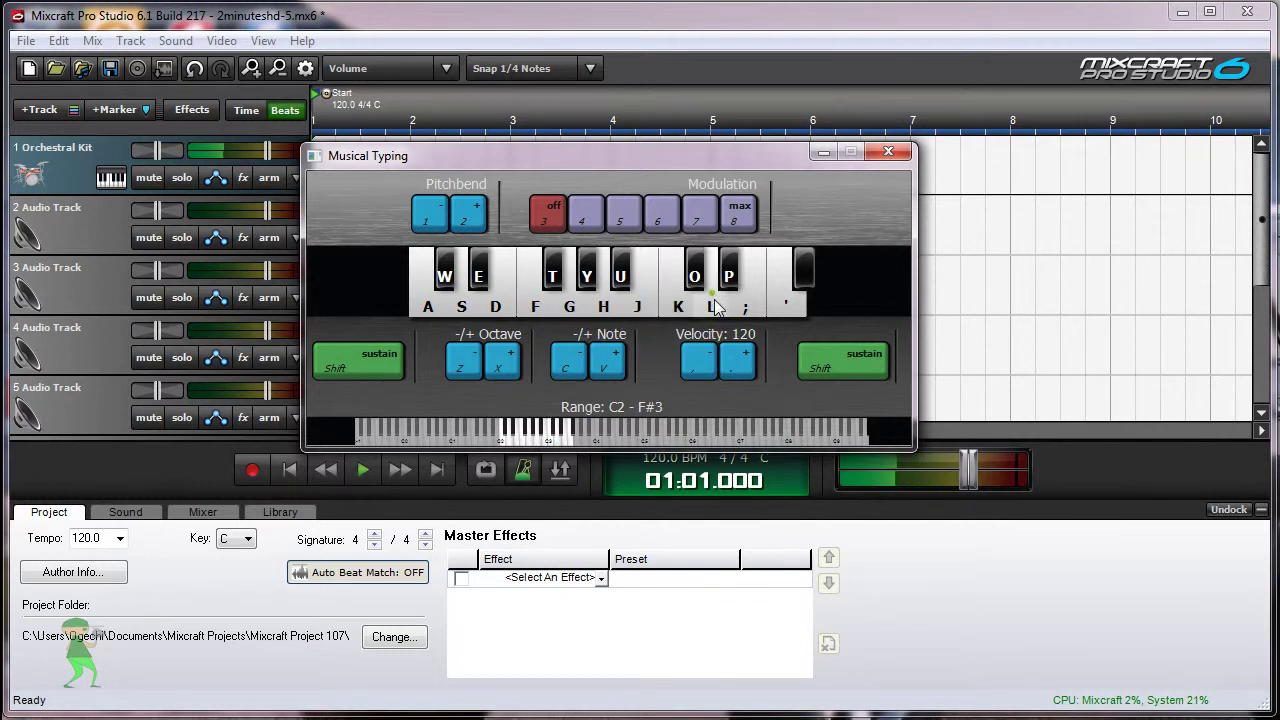
pyautogui.click(741, 365)
pyautogui.click(407, 282)
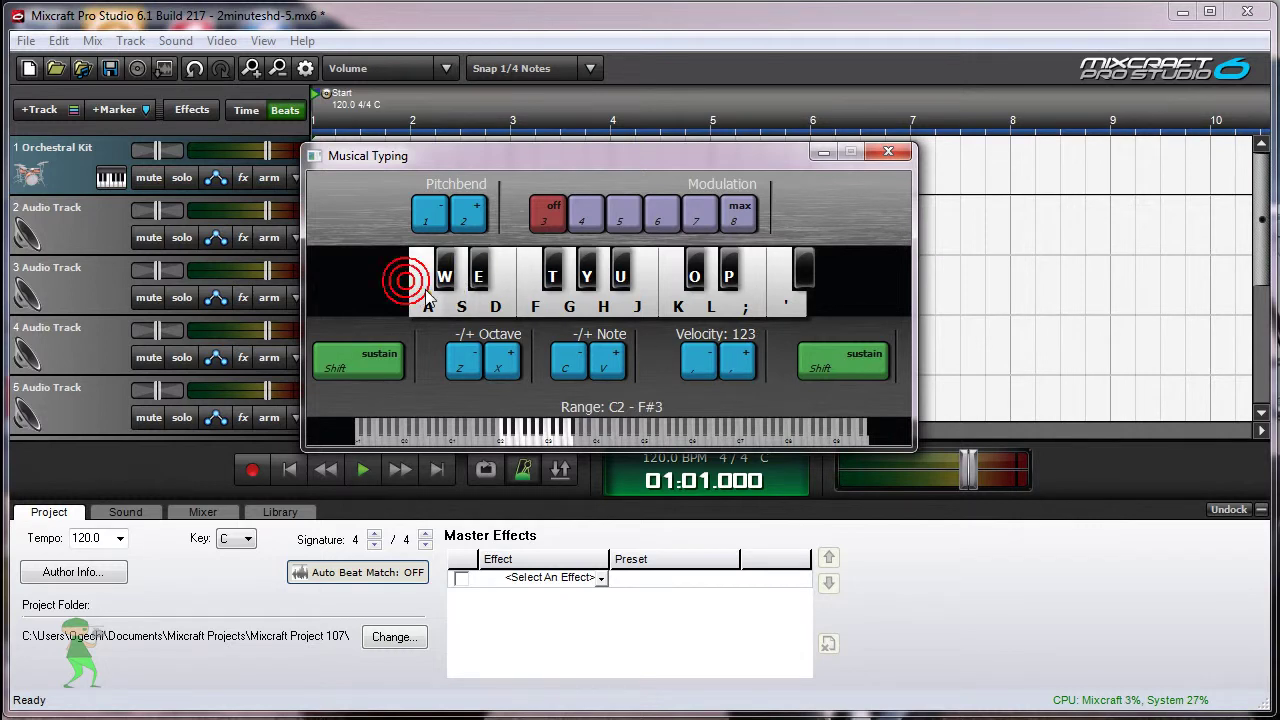
pyautogui.click(427, 293)
pyautogui.click(546, 299)
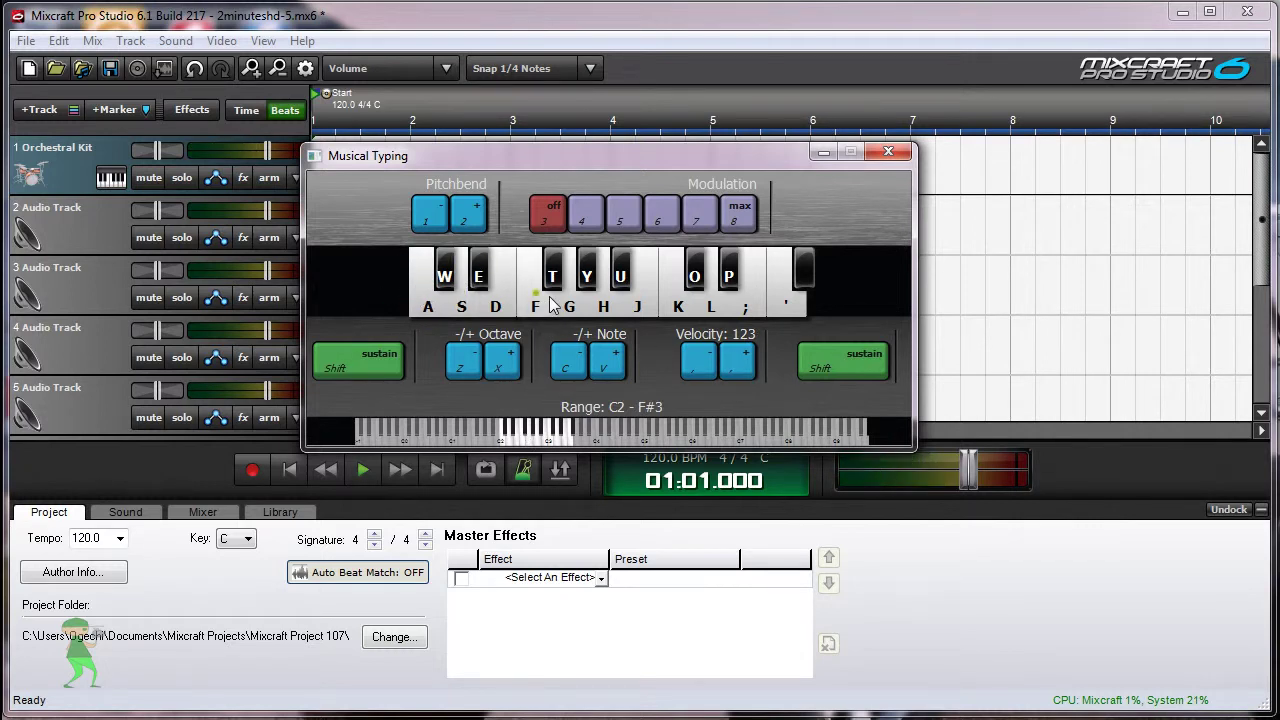
# Play the Orchestral Kit by musical typing in the C2 - F#3 range, trying white and black notes and repeating the lowest note.
pyautogui.press('a')
pyautogui.press('d')
pyautogui.press('d')
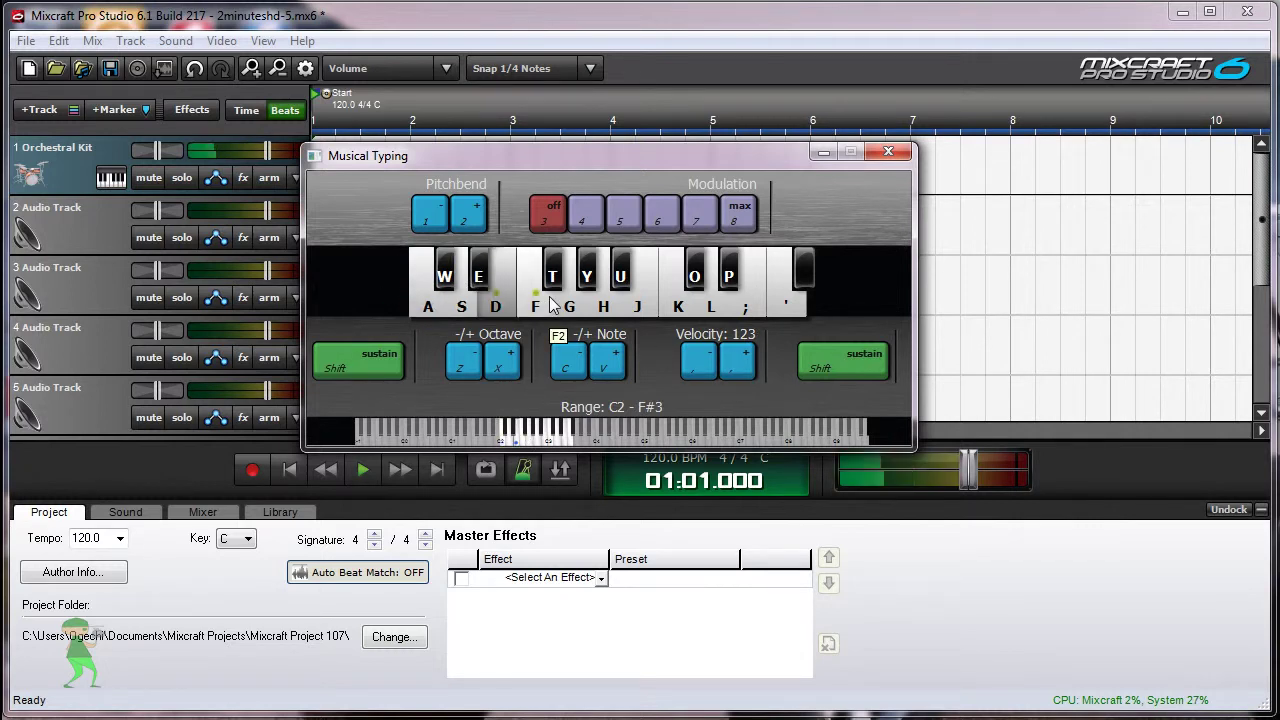
pyautogui.press('d')
pyautogui.press('d')
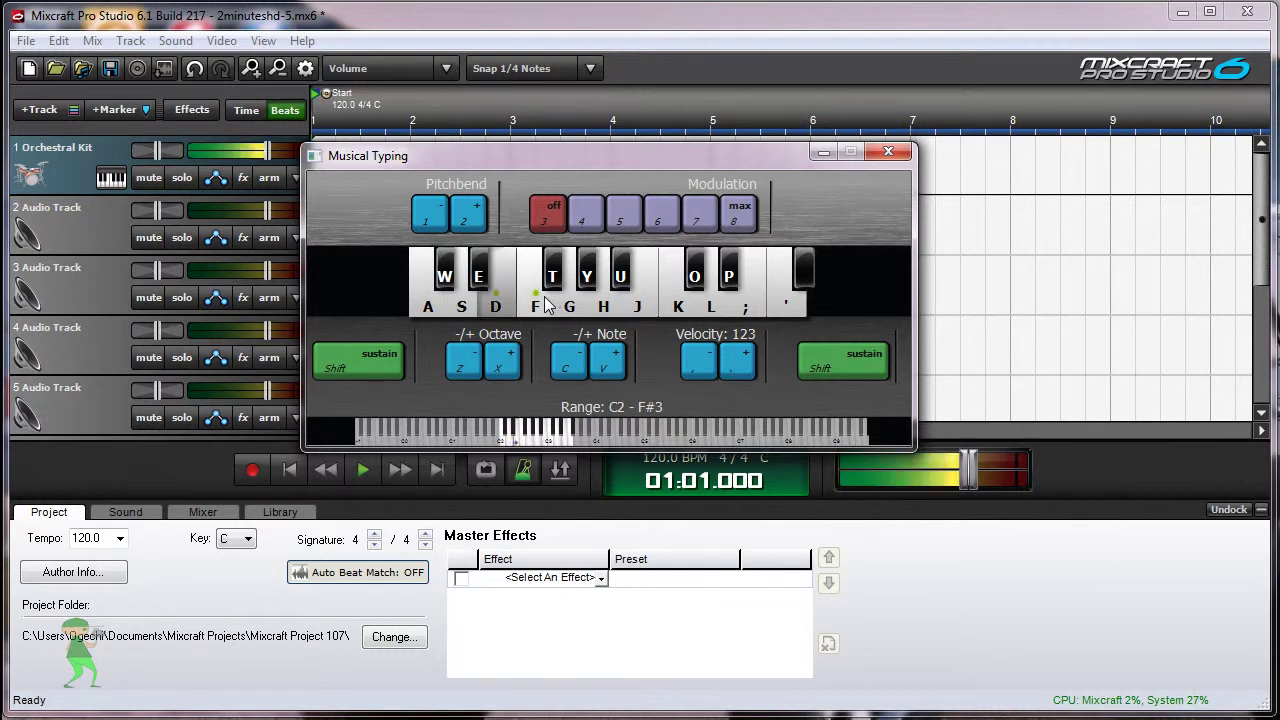
pyautogui.press('h')
pyautogui.press('d')
pyautogui.press('k')
pyautogui.press('l')
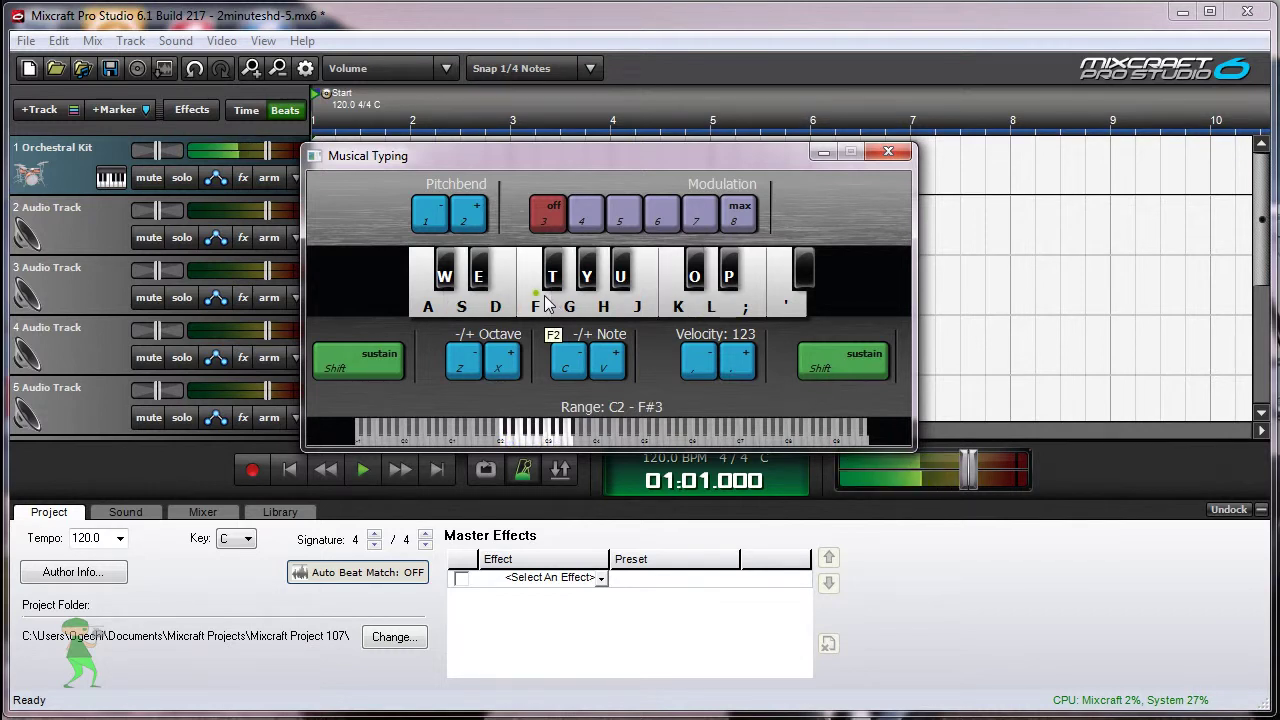
pyautogui.press('o')
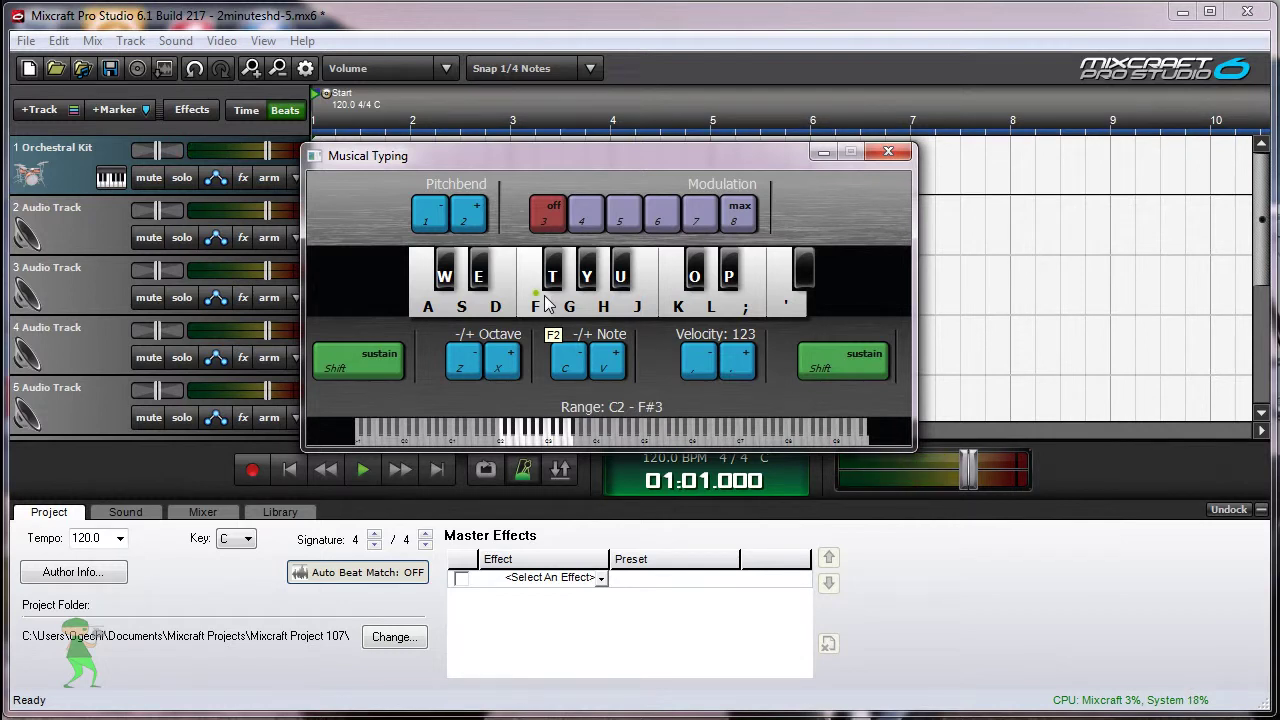
pyautogui.press('p')
pyautogui.press('w')
pyautogui.press('e')
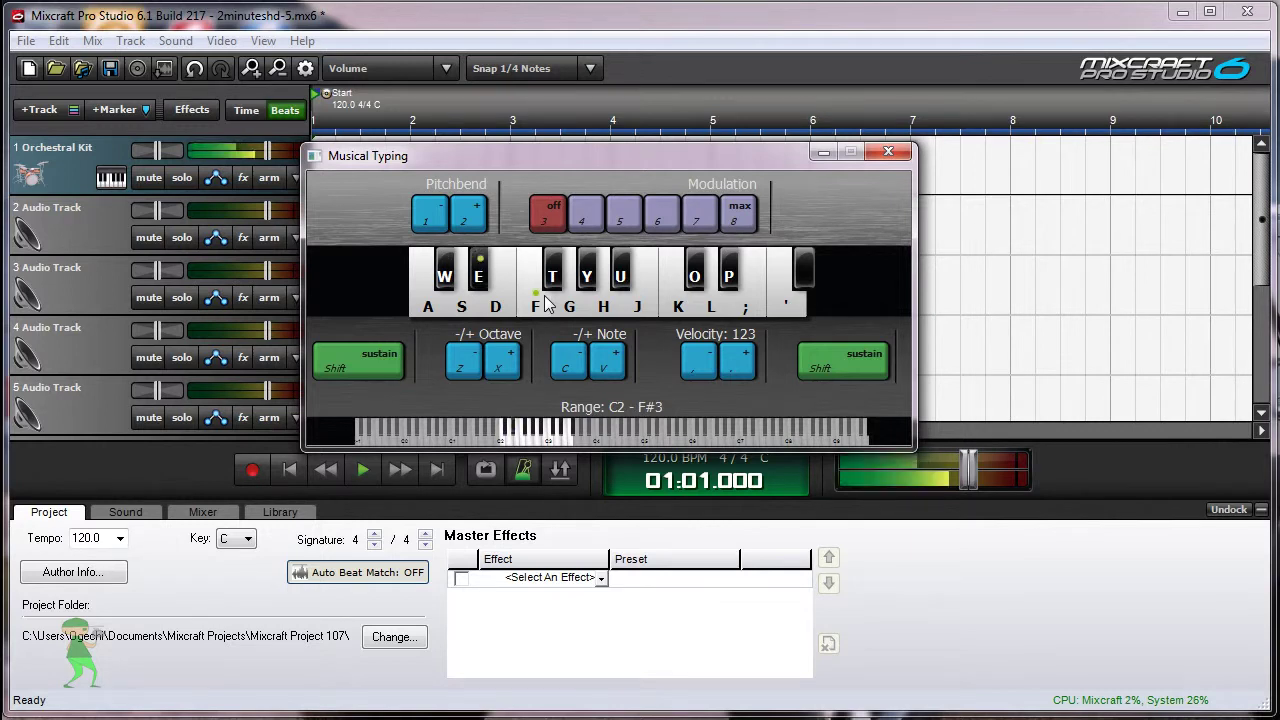
pyautogui.press('t')
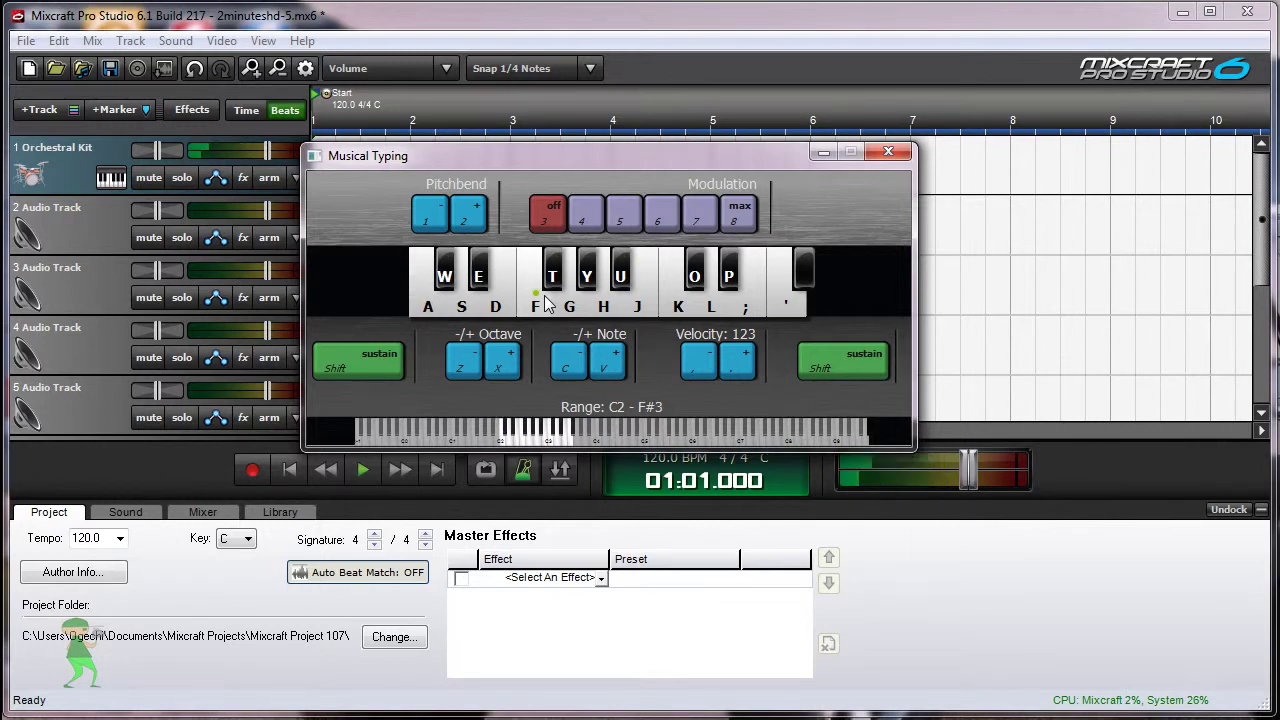
pyautogui.press('a')
pyautogui.press('a')
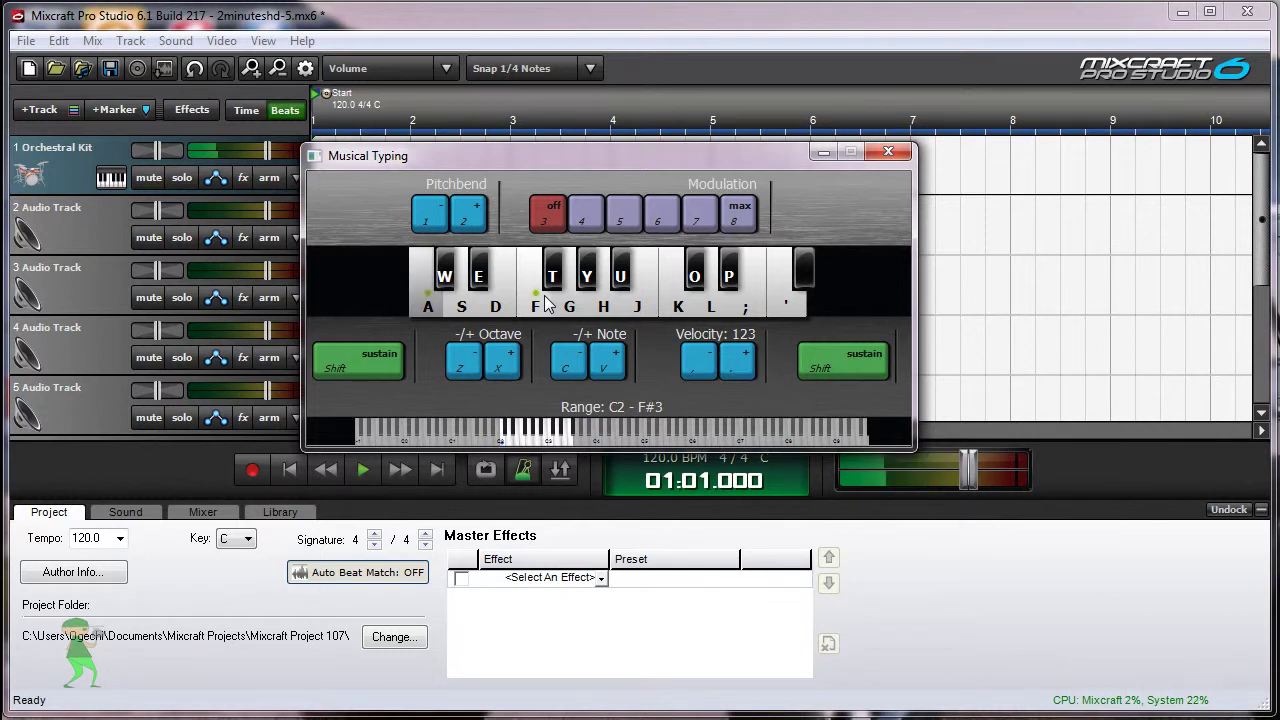
pyautogui.press('a')
pyautogui.press('a')
pyautogui.press('a')
pyautogui.press('a')
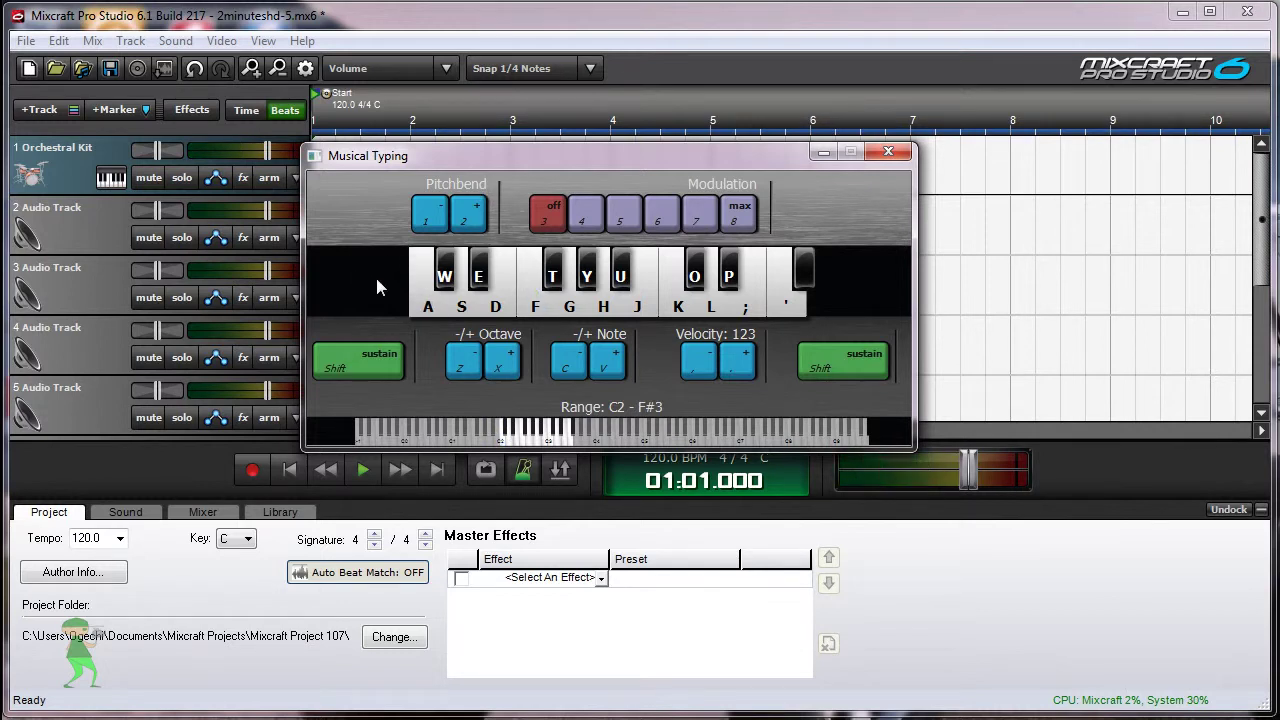
# Audition the virtual keyboard's notes up to the highest black note of the current range.
pyautogui.moveTo(478, 316)
pyautogui.mouseDown()
pyautogui.moveTo(668, 306)
pyautogui.moveTo(804, 277)
pyautogui.mouseUp()
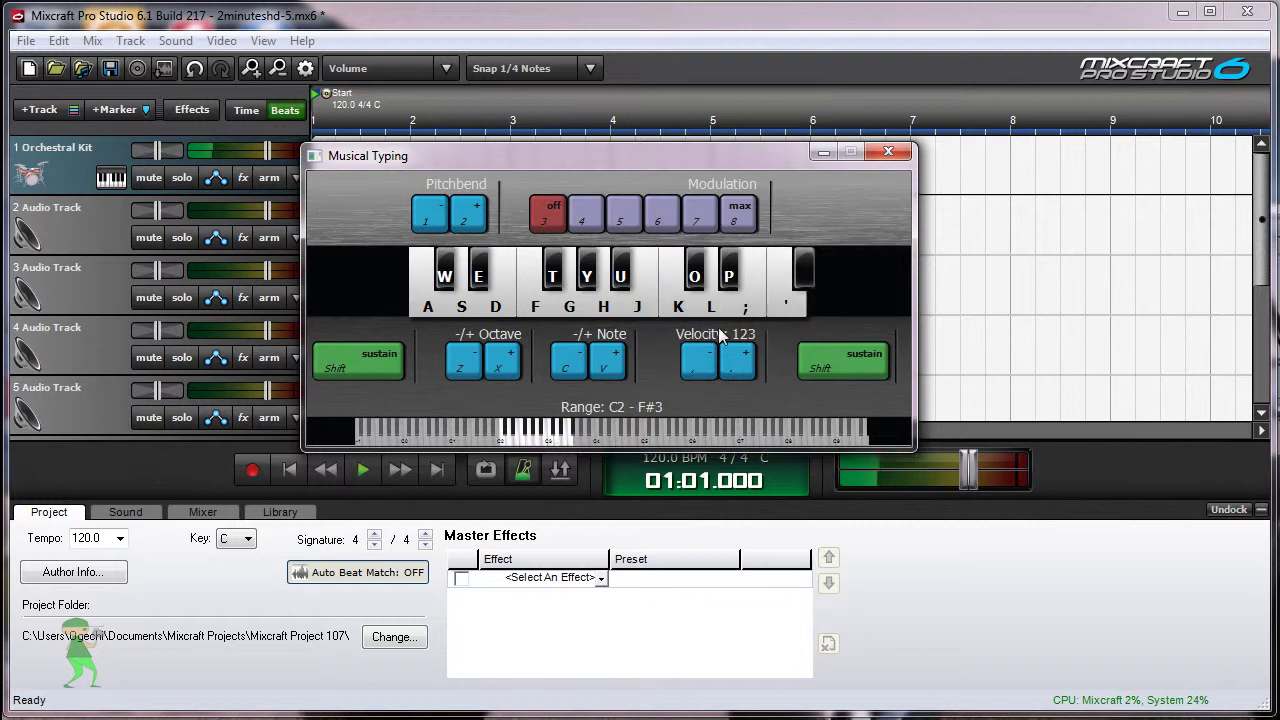
pyautogui.click(795, 290)
pyautogui.click(799, 284)
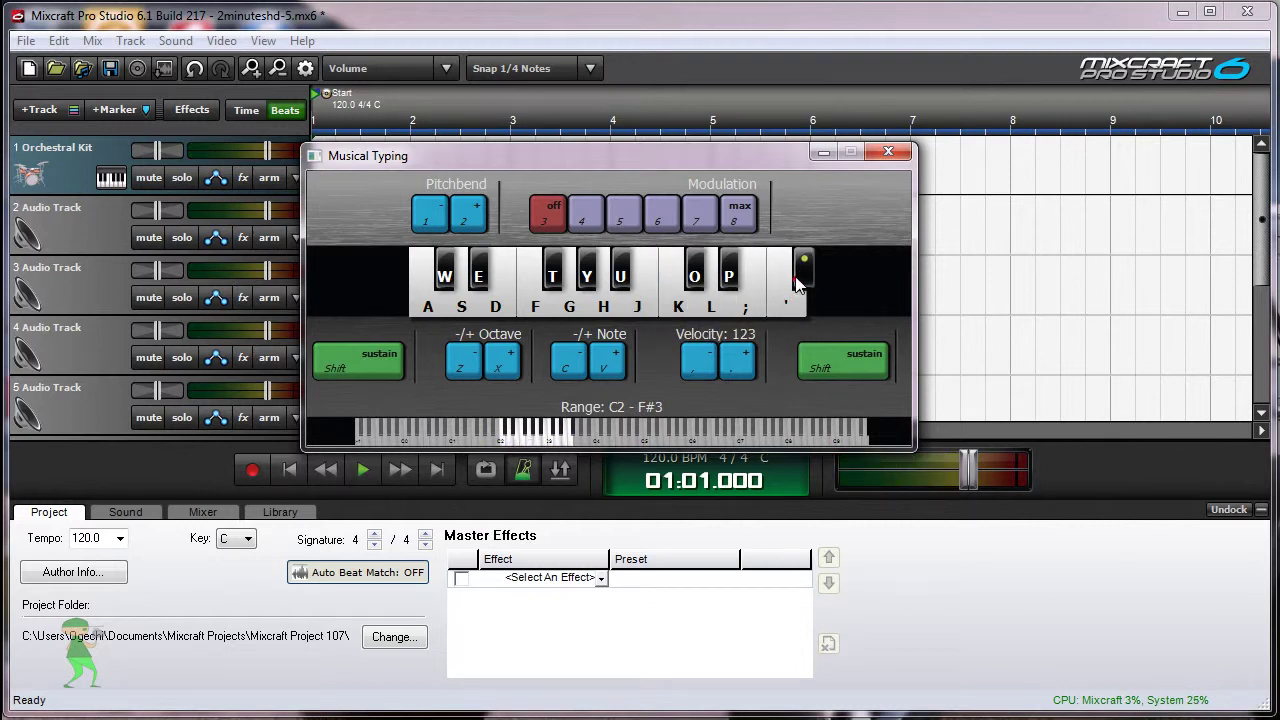
# Shift the virtual keyboard range to G3 - C#5 and play the kit's white and black notes there.
pyautogui.moveTo(530, 447); pyautogui.dragTo(580, 447)
pyautogui.click(578, 447)
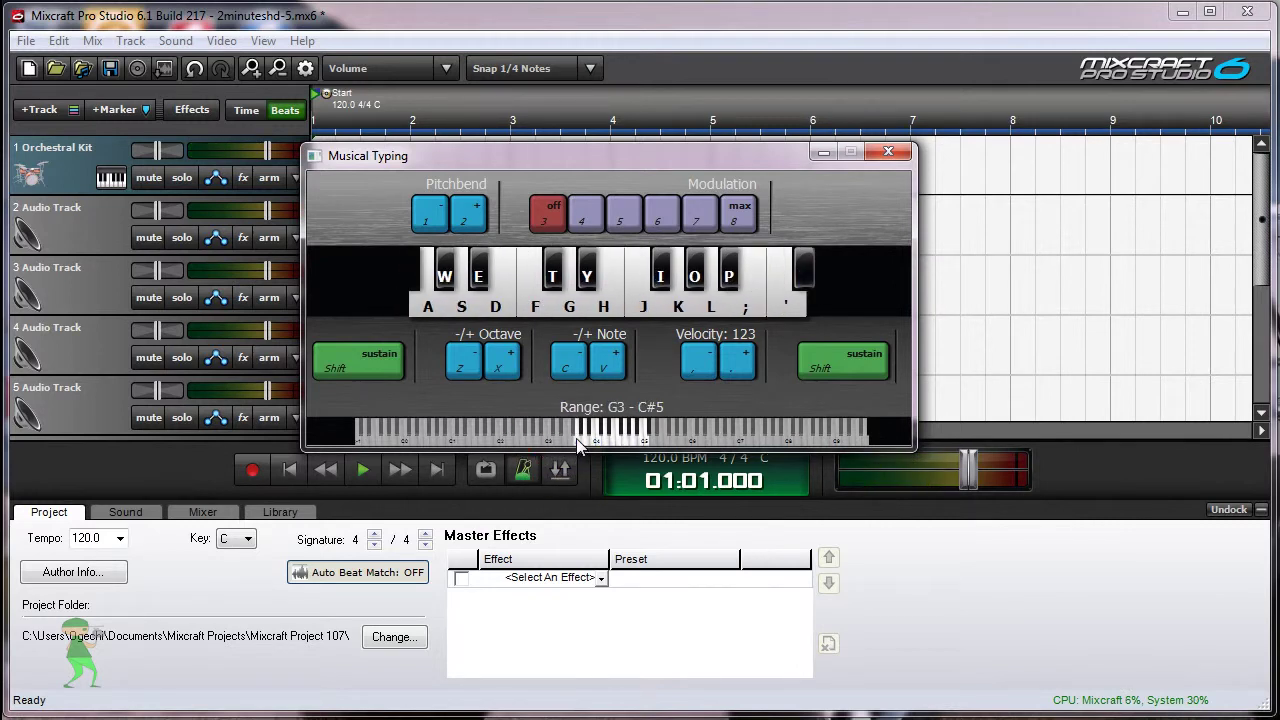
pyautogui.press('d')
pyautogui.press('d')
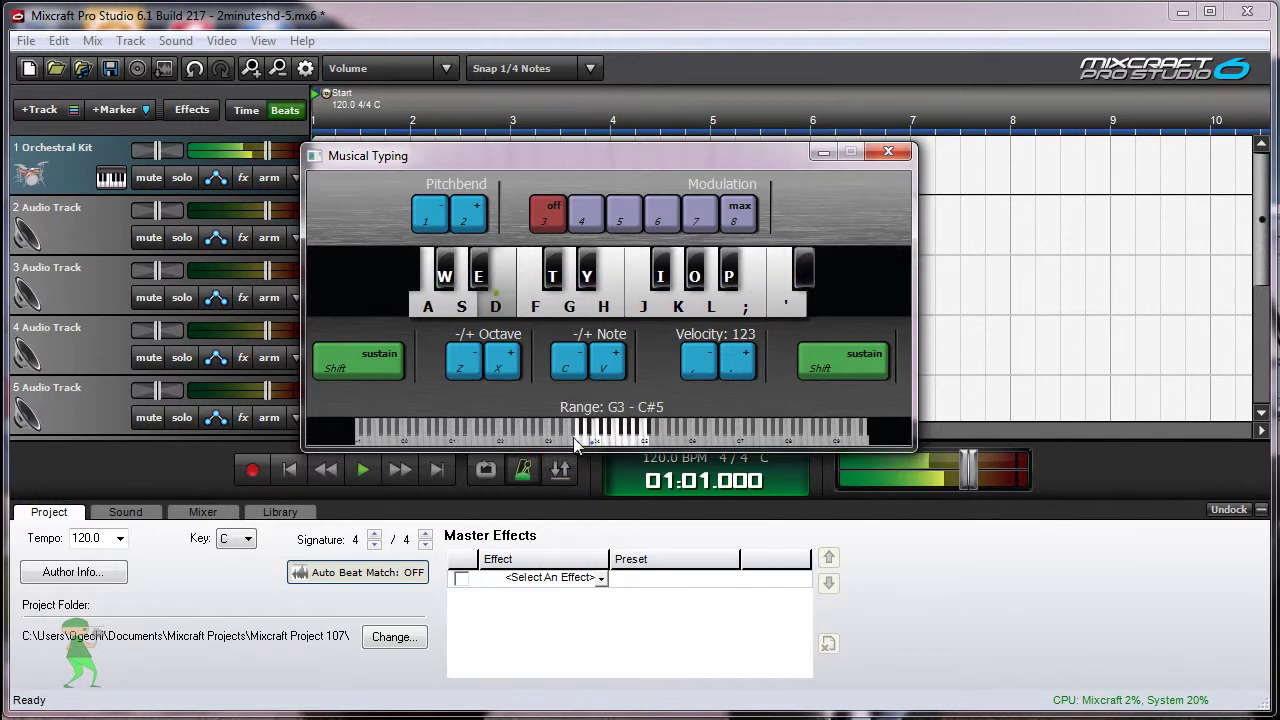
pyautogui.press('f')
pyautogui.press('f')
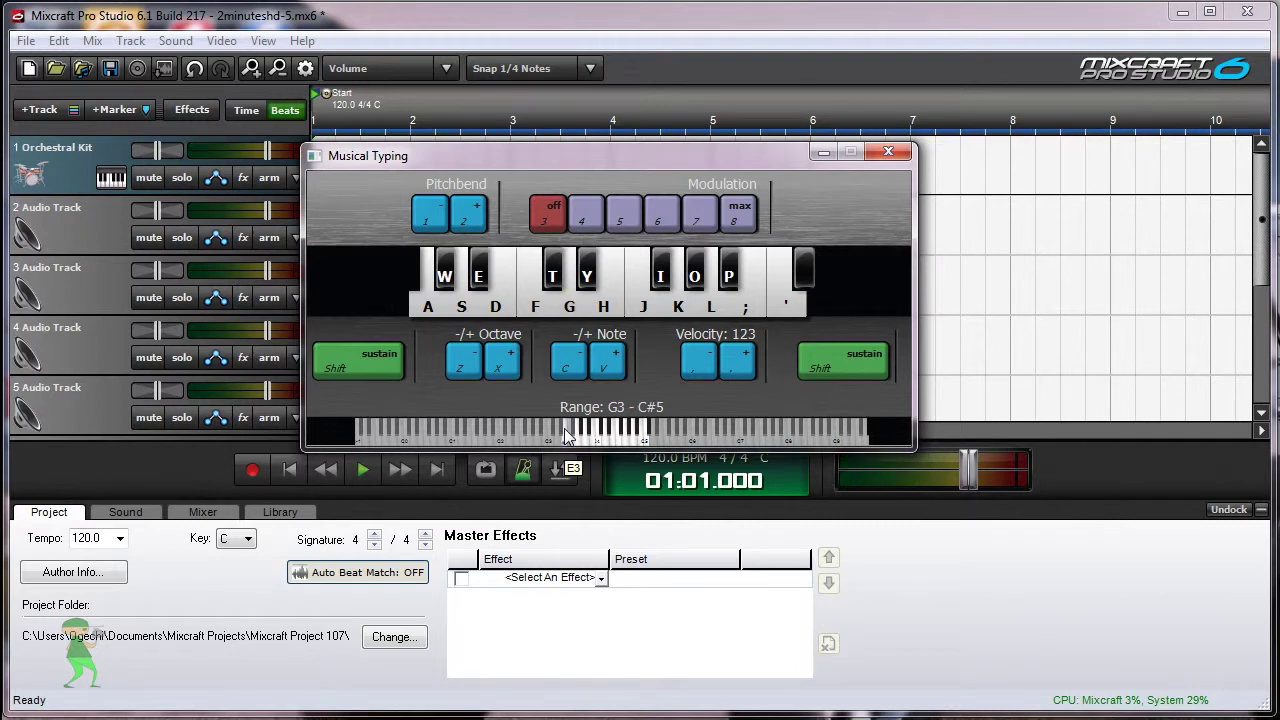
pyautogui.press('h')
pyautogui.press('h')
pyautogui.press('j')
pyautogui.press('h')
pyautogui.press('j')
pyautogui.press('h')
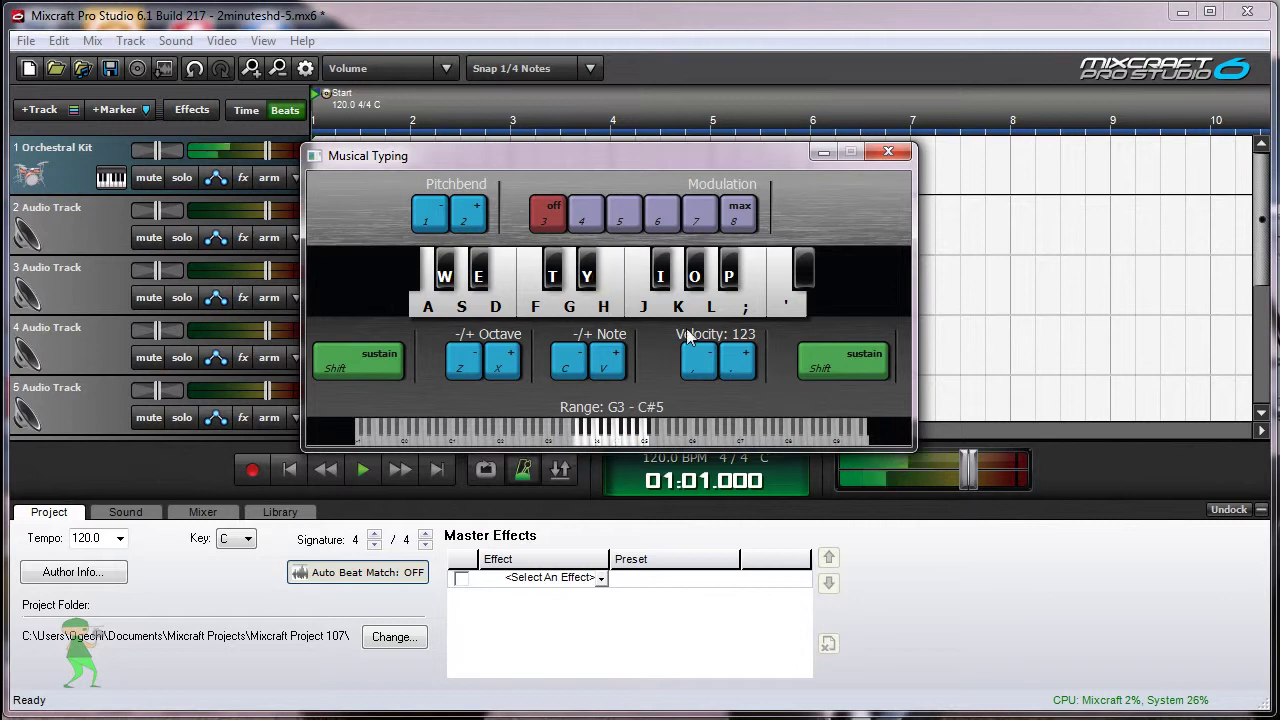
pyautogui.press('h')
pyautogui.press('j')
pyautogui.press('h')
pyautogui.press('j')
pyautogui.press('h')
pyautogui.press('k')
pyautogui.press('k')
pyautogui.press('l')
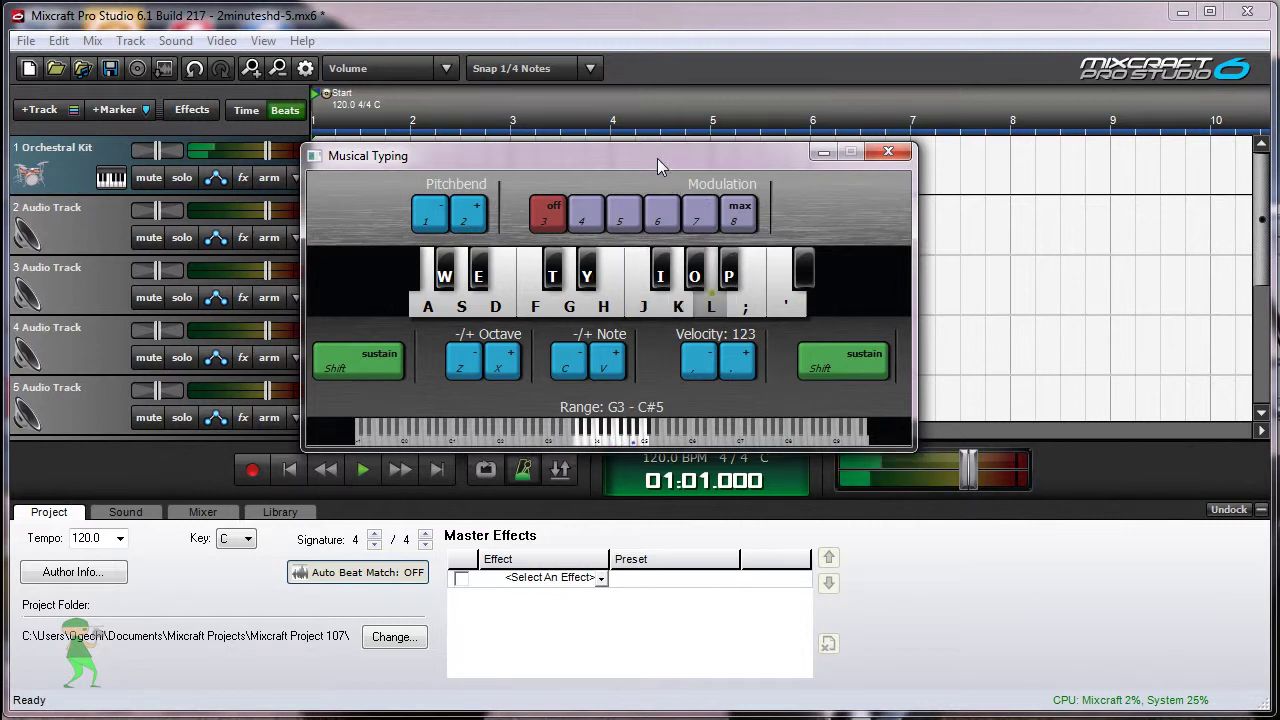
pyautogui.press('k')
pyautogui.press(';')
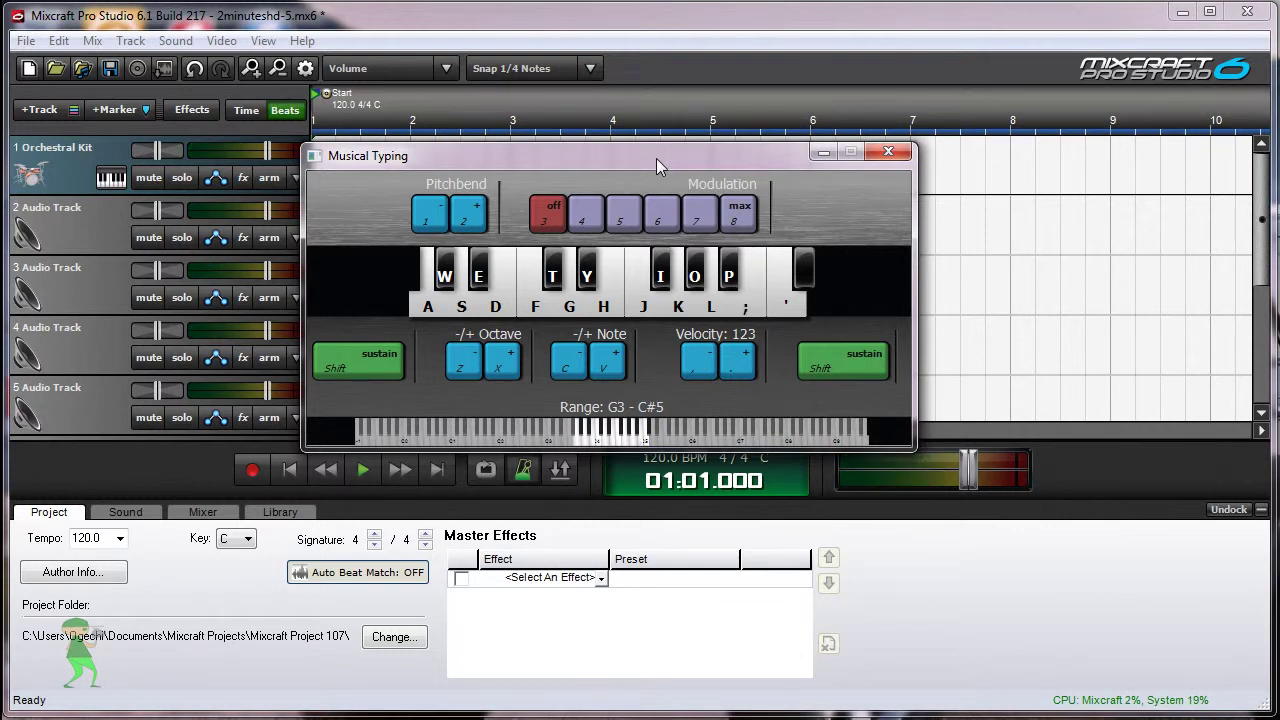
pyautogui.press('i')
pyautogui.press('o')
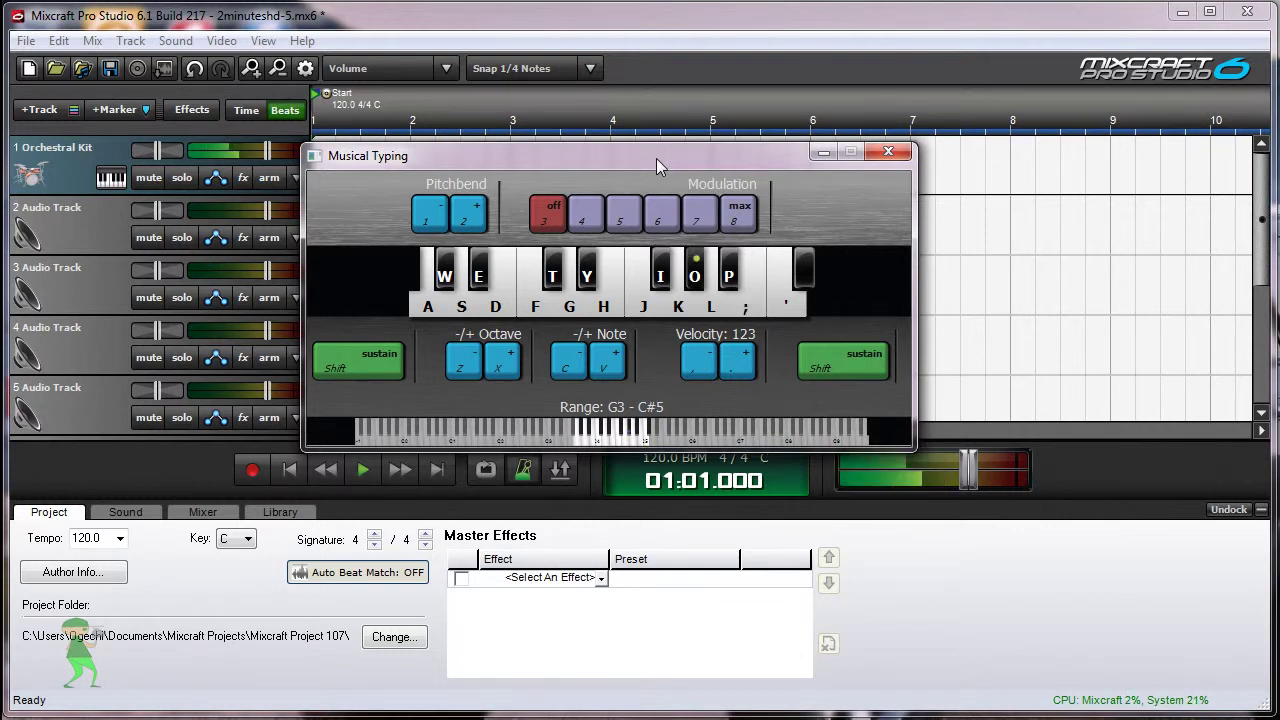
pyautogui.press('p')
pyautogui.press('e')
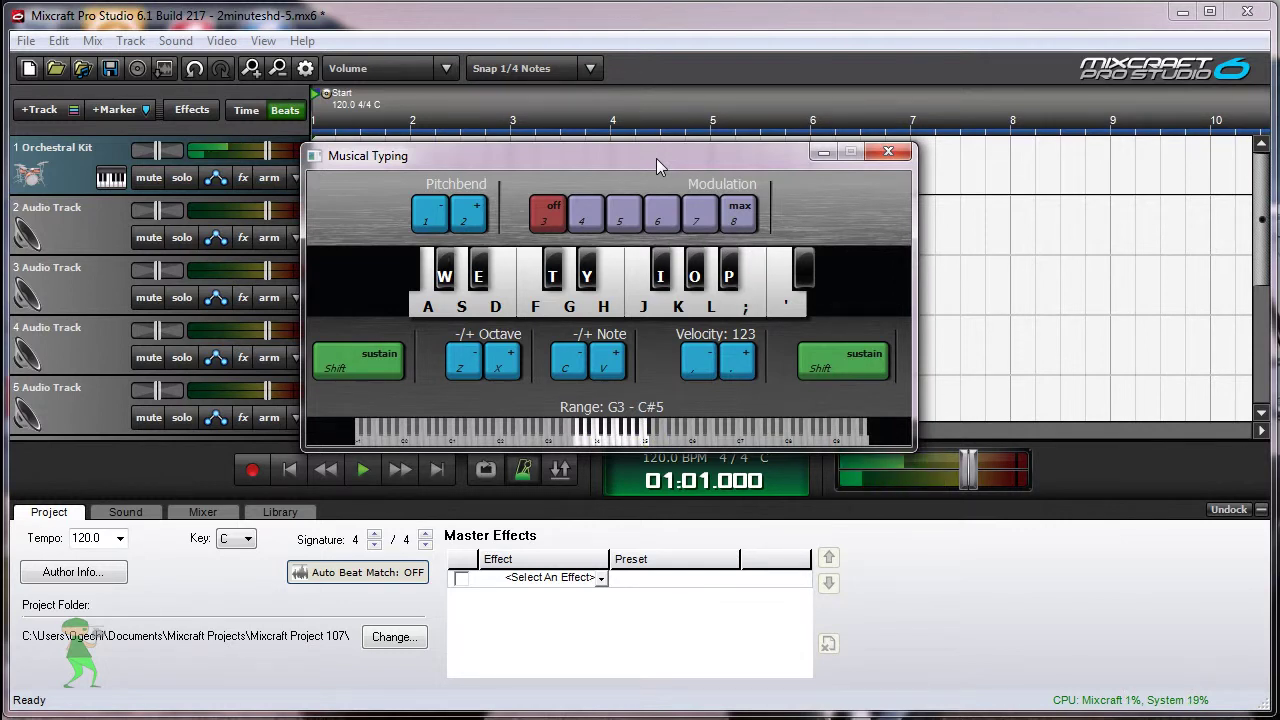
pyautogui.press('e')
pyautogui.press('d')
pyautogui.press('s')
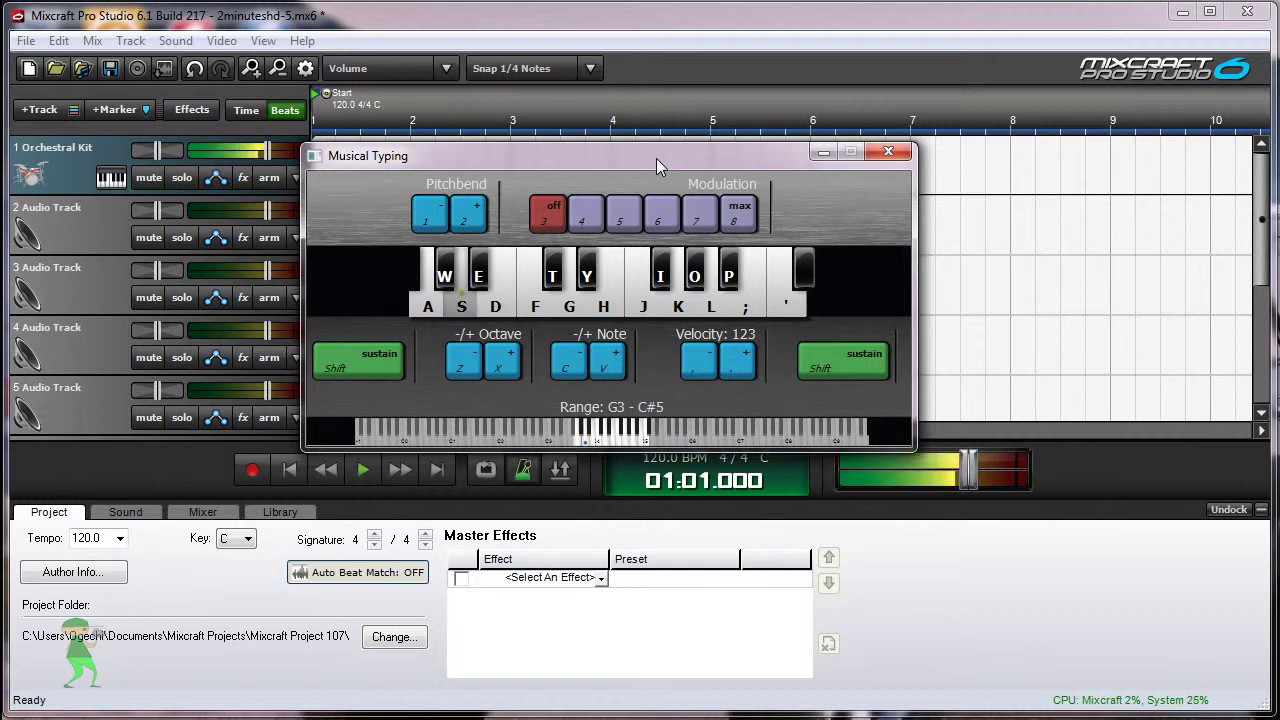
pyautogui.press('d')
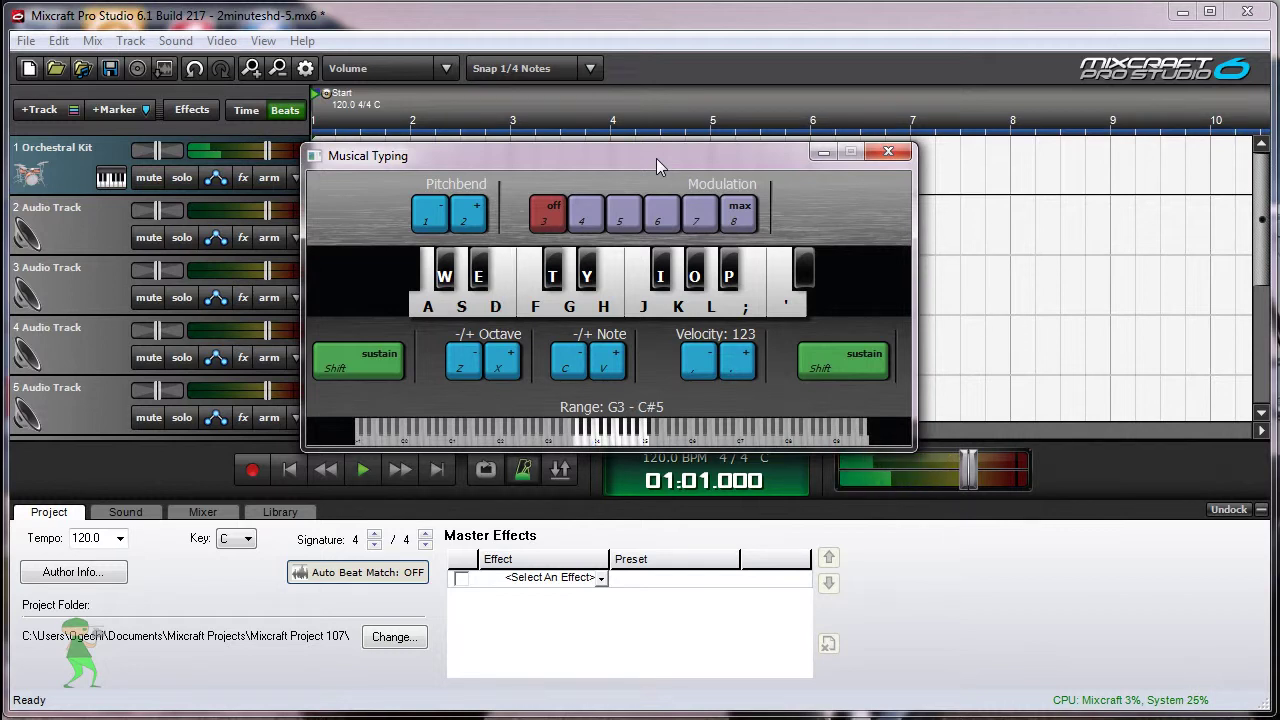
pyautogui.press('t')
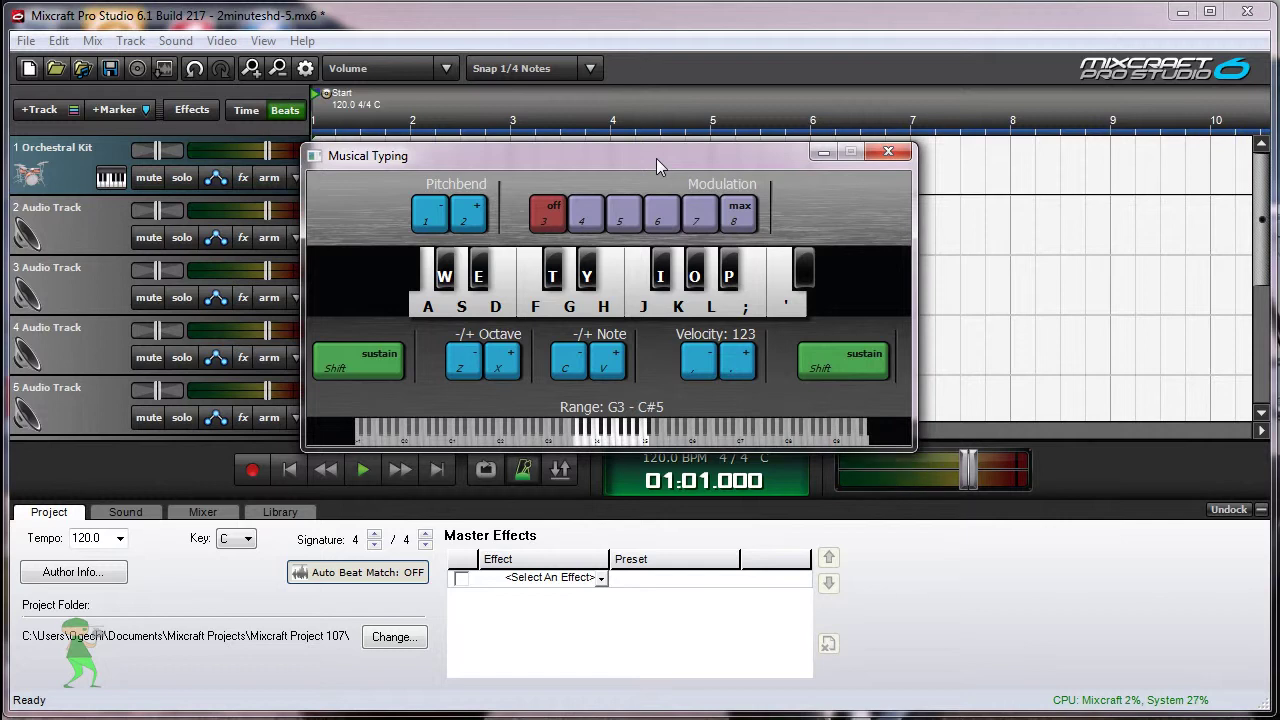
pyautogui.press('y')
pyautogui.press('t')
pyautogui.press('o')
pyautogui.press('j')
# Shift the virtual keyboard range to D6 - Ab7 and audition its lowest black note.
pyautogui.moveTo(594, 444); pyautogui.dragTo(695, 437)
pyautogui.click(445, 282)
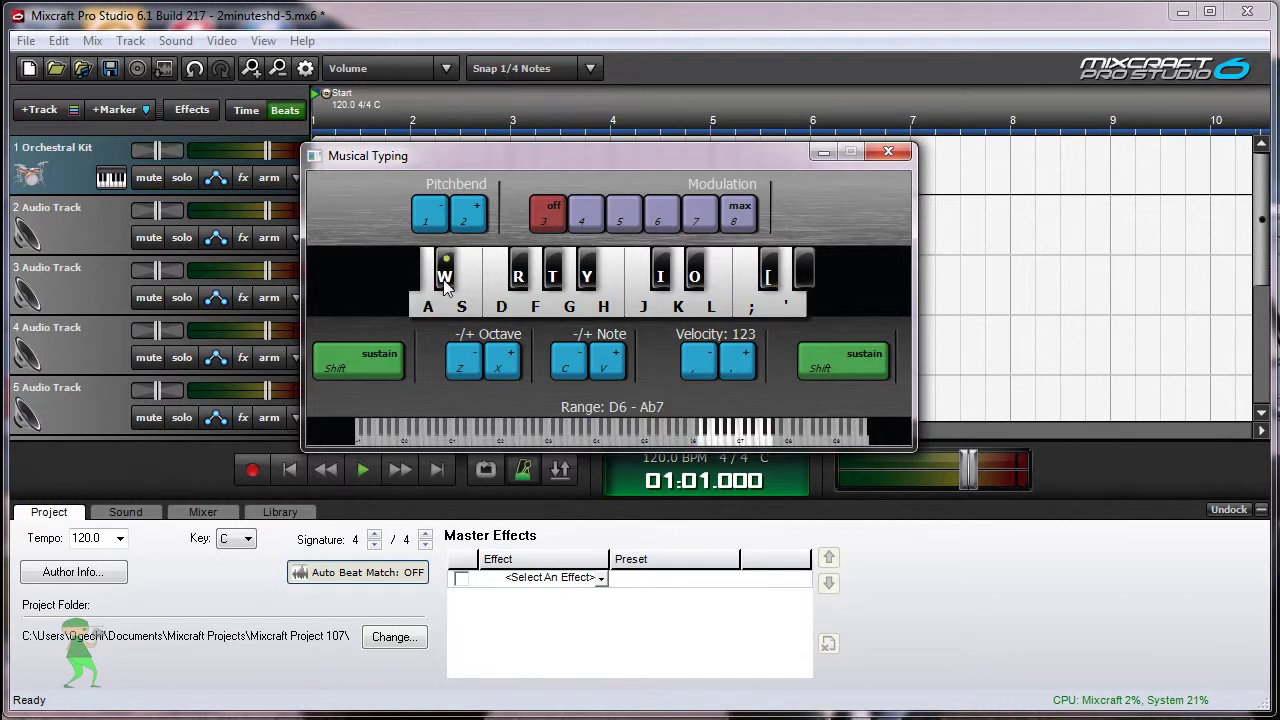
# Audition the lower white notes and the second black note of the D6 - Ab7 range on the virtual keyboard.
pyautogui.click(472, 306)
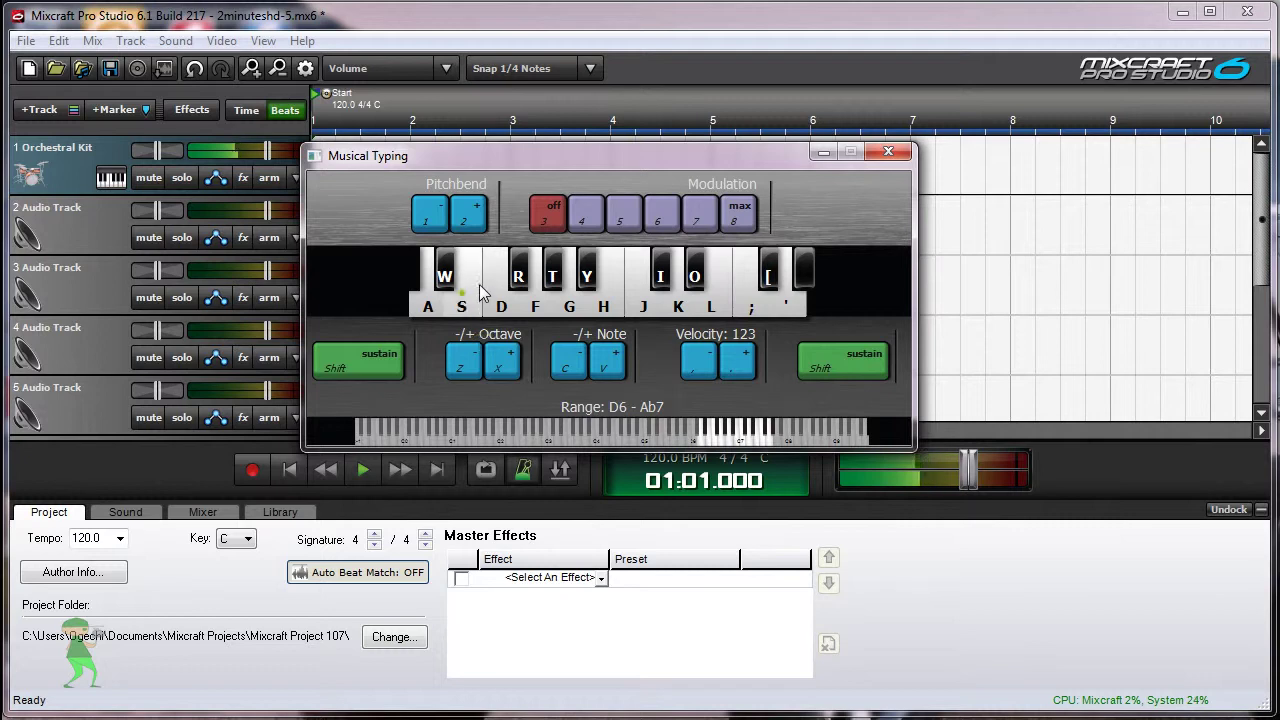
pyautogui.click(519, 266)
pyautogui.click(493, 299)
pyautogui.click(450, 312)
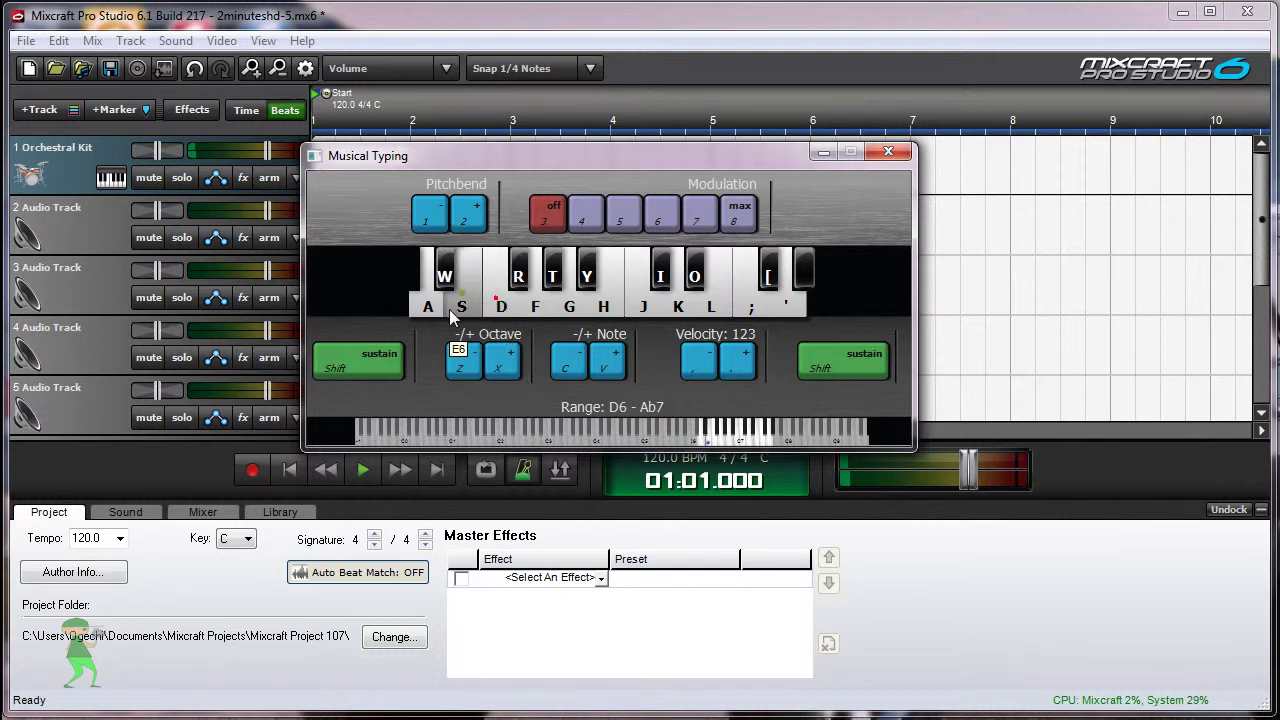
# Shift the virtual keyboard range to B5 - F7 and play its lowest note repeatedly by musical typing.
pyautogui.click(686, 440)
pyautogui.click(684, 441)
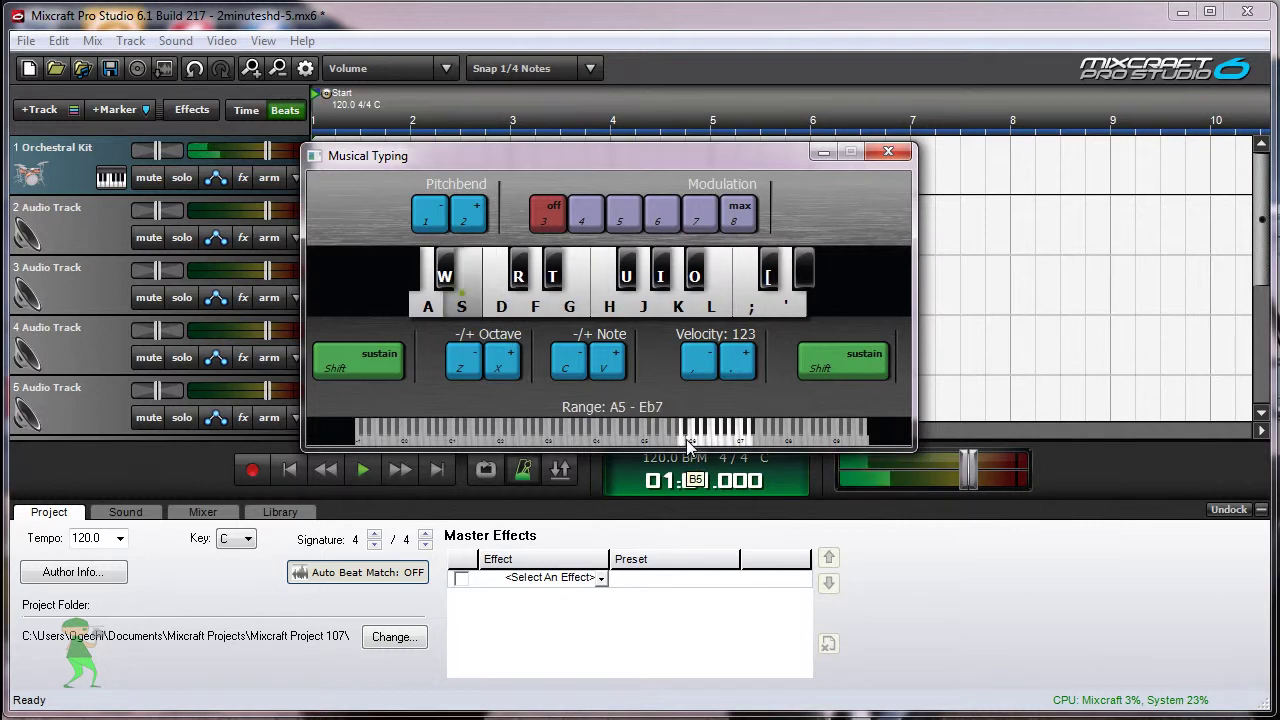
pyautogui.click(687, 441)
pyautogui.click(687, 441)
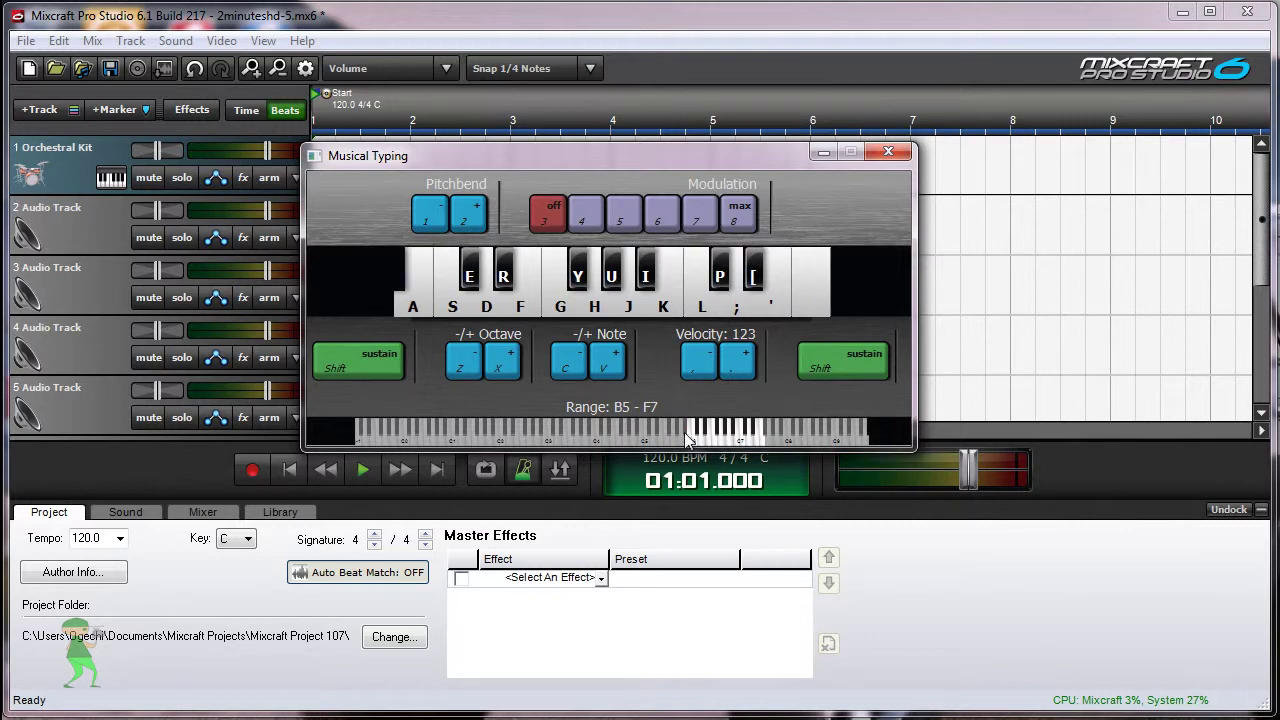
pyautogui.press('a')
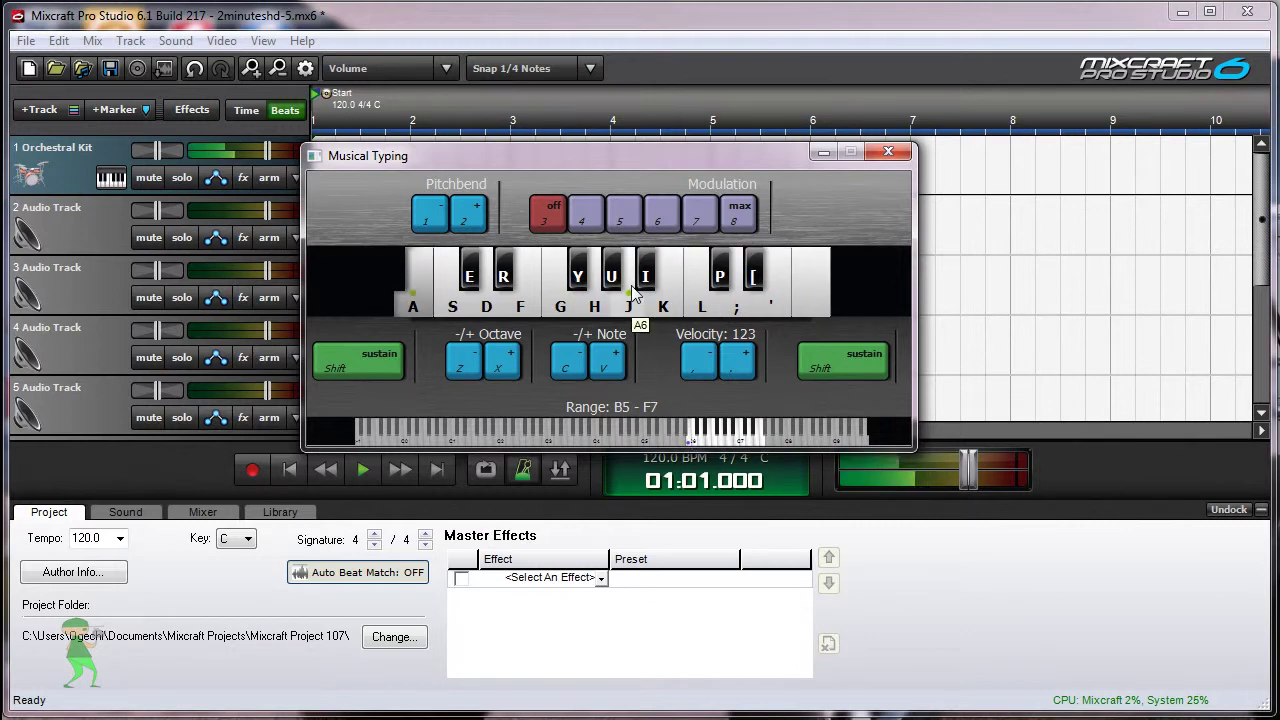
pyautogui.press('a')
pyautogui.press('a')
pyautogui.press('a')
pyautogui.press('a')
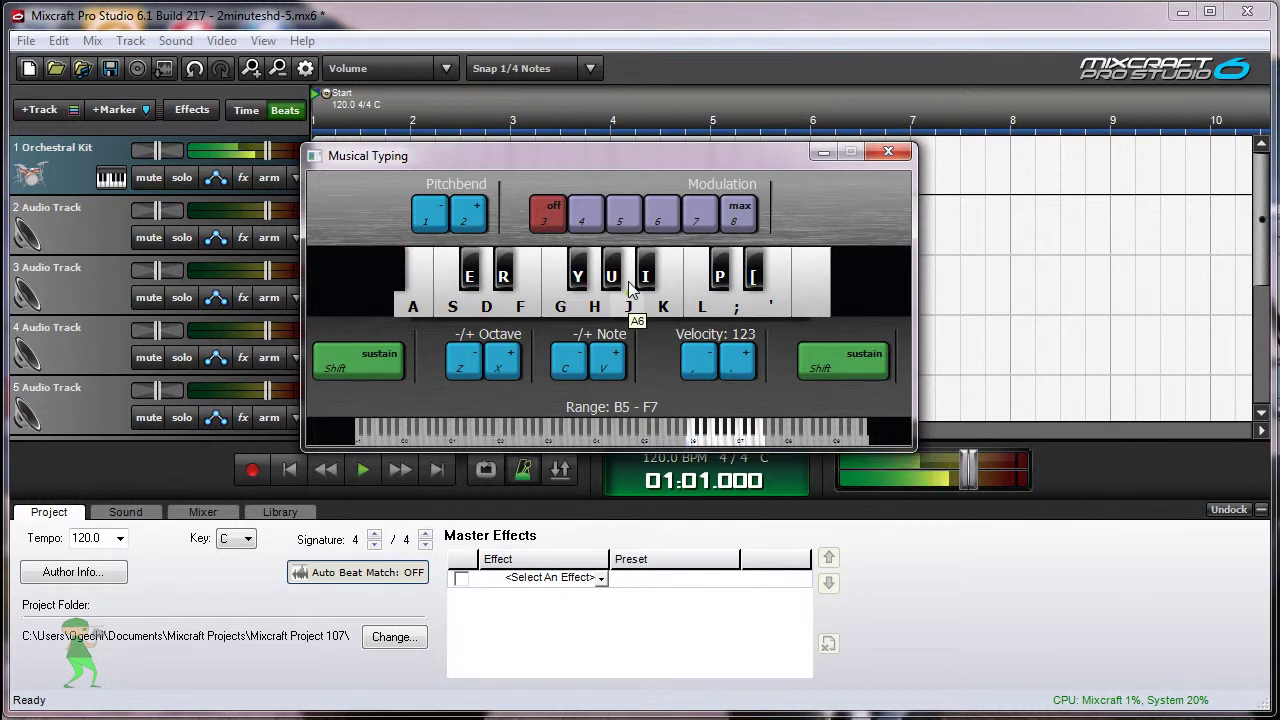
pyautogui.press('a')
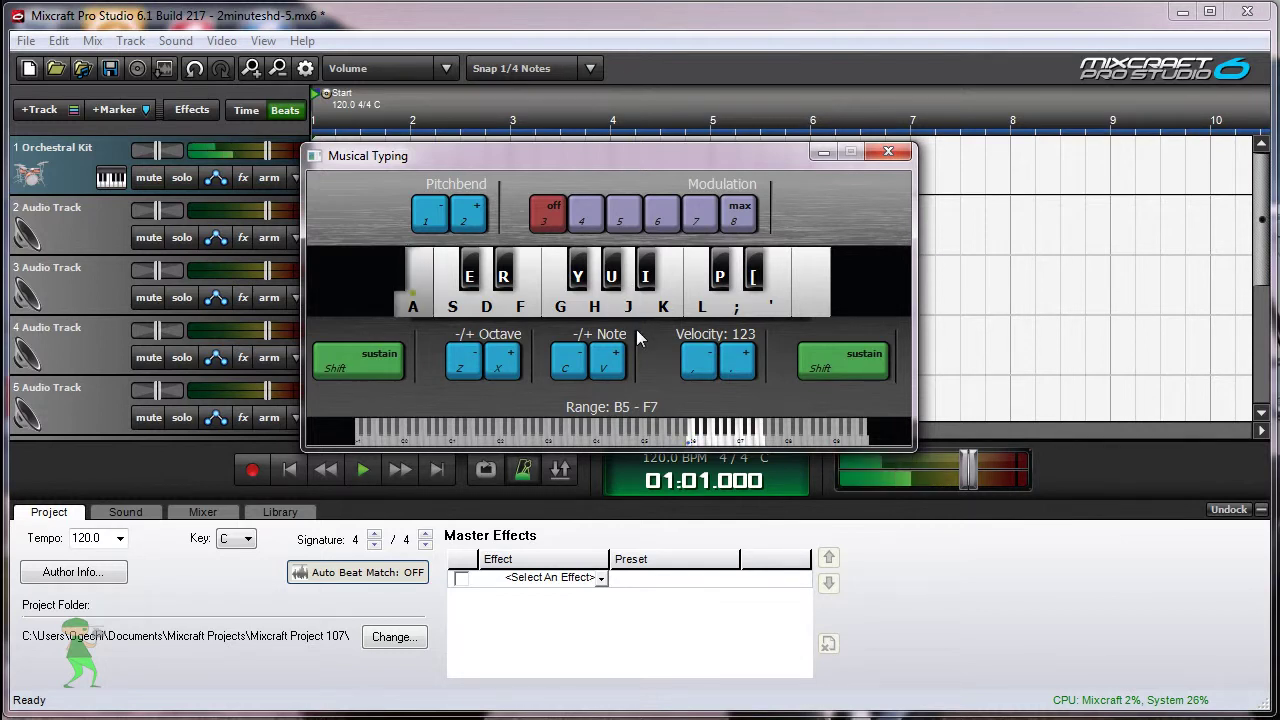
# Shift the virtual keyboard range down to Ab2 - D4 and audition one of its upper black notes.
pyautogui.click(681, 440)
pyautogui.moveTo(681, 440); pyautogui.dragTo(539, 443)
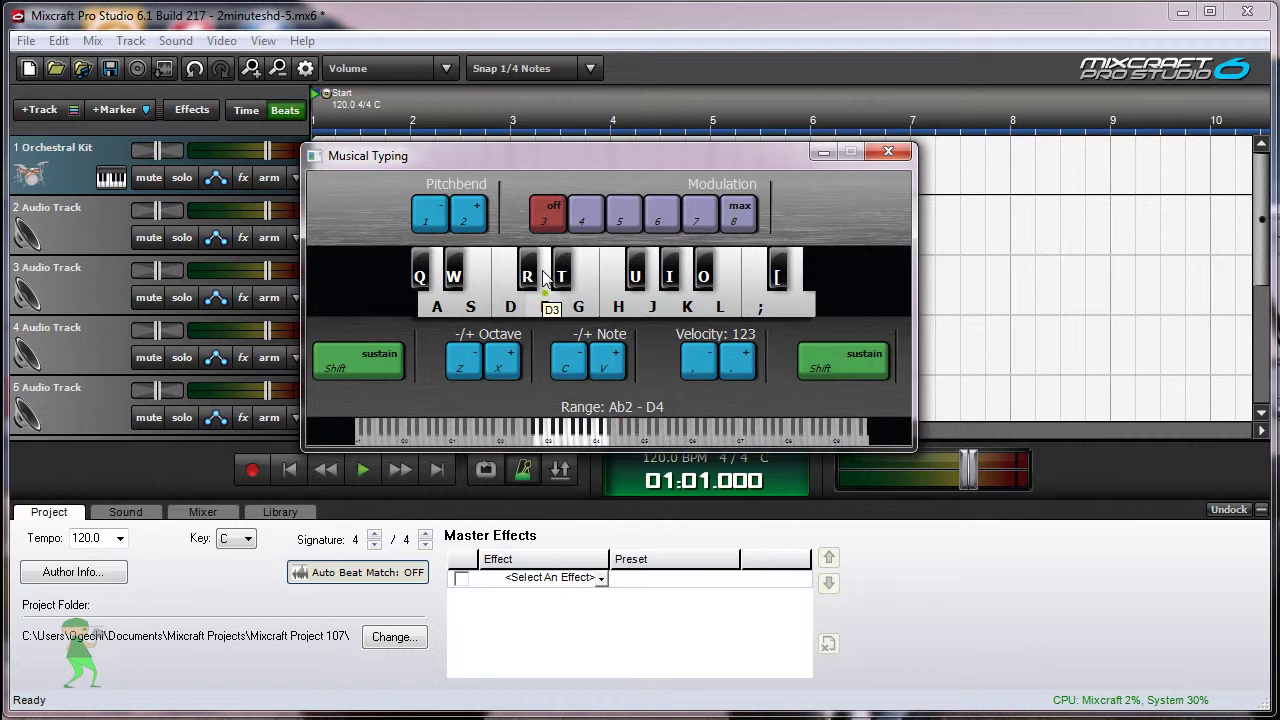
pyautogui.click(672, 262)
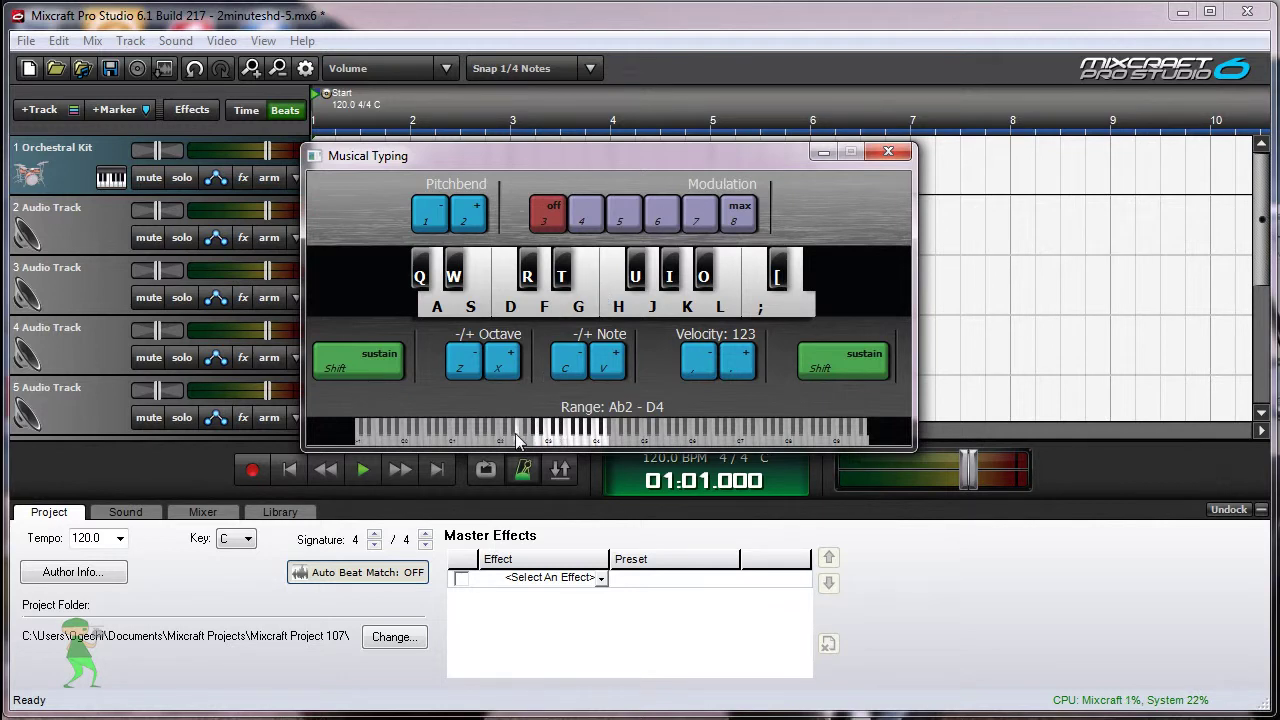
# Shift the virtual keyboard range to B1 - F3 and play a pattern on its two lowest black notes and the neighbouring white notes.
pyautogui.moveTo(515, 433); pyautogui.dragTo(498, 427)
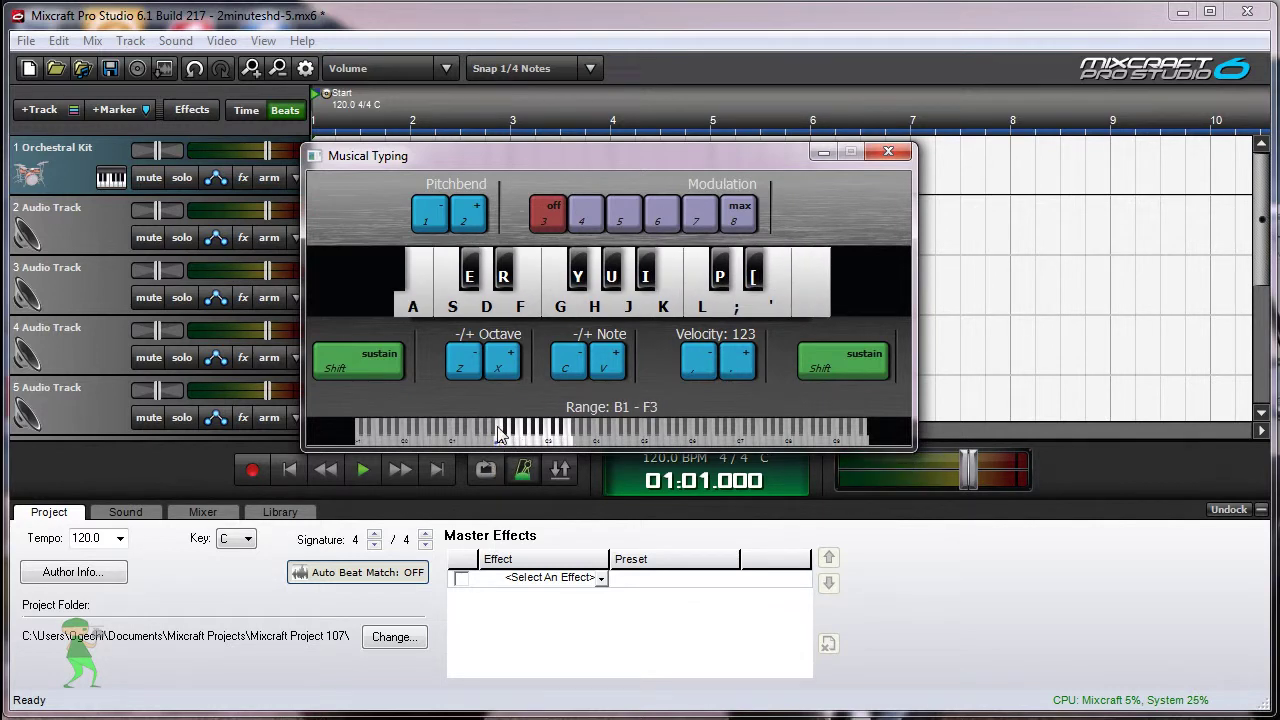
pyautogui.press('e')
pyautogui.press('r')
pyautogui.press('e')
pyautogui.press('r')
pyautogui.press('e')
pyautogui.press('f')
pyautogui.press('d')
pyautogui.press('d')
pyautogui.press('f')
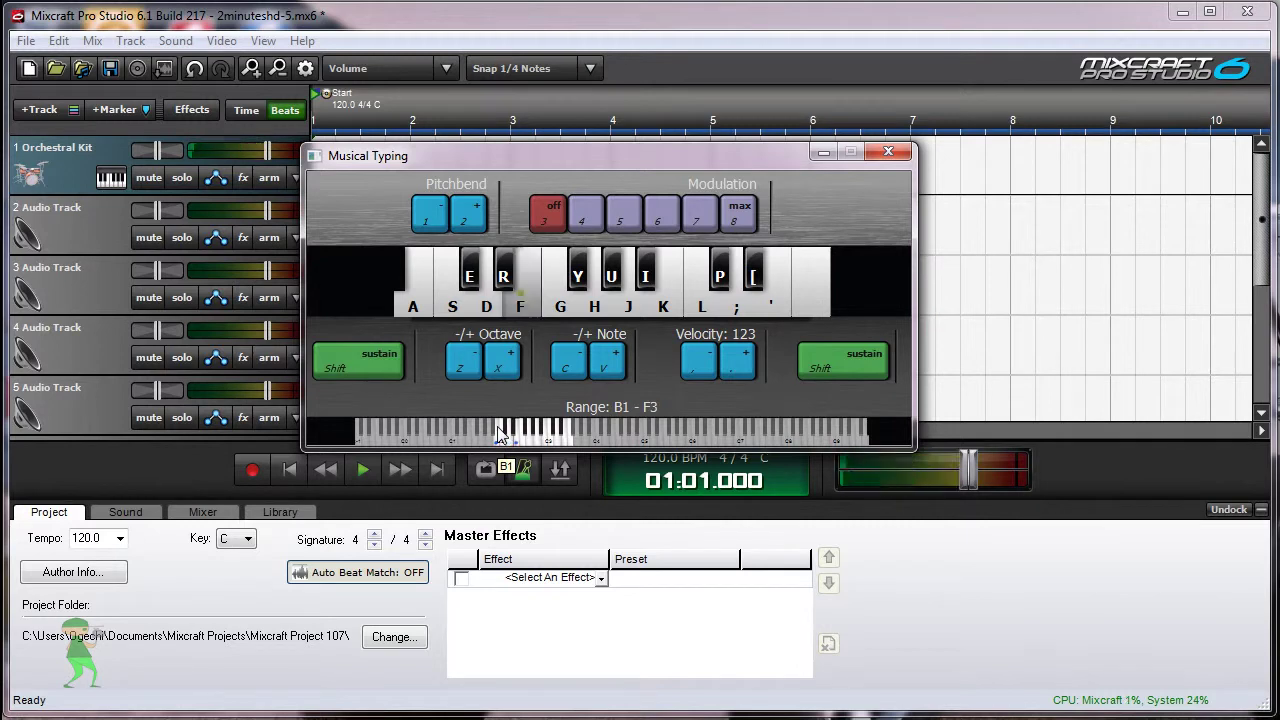
pyautogui.press('e')
pyautogui.press('e')
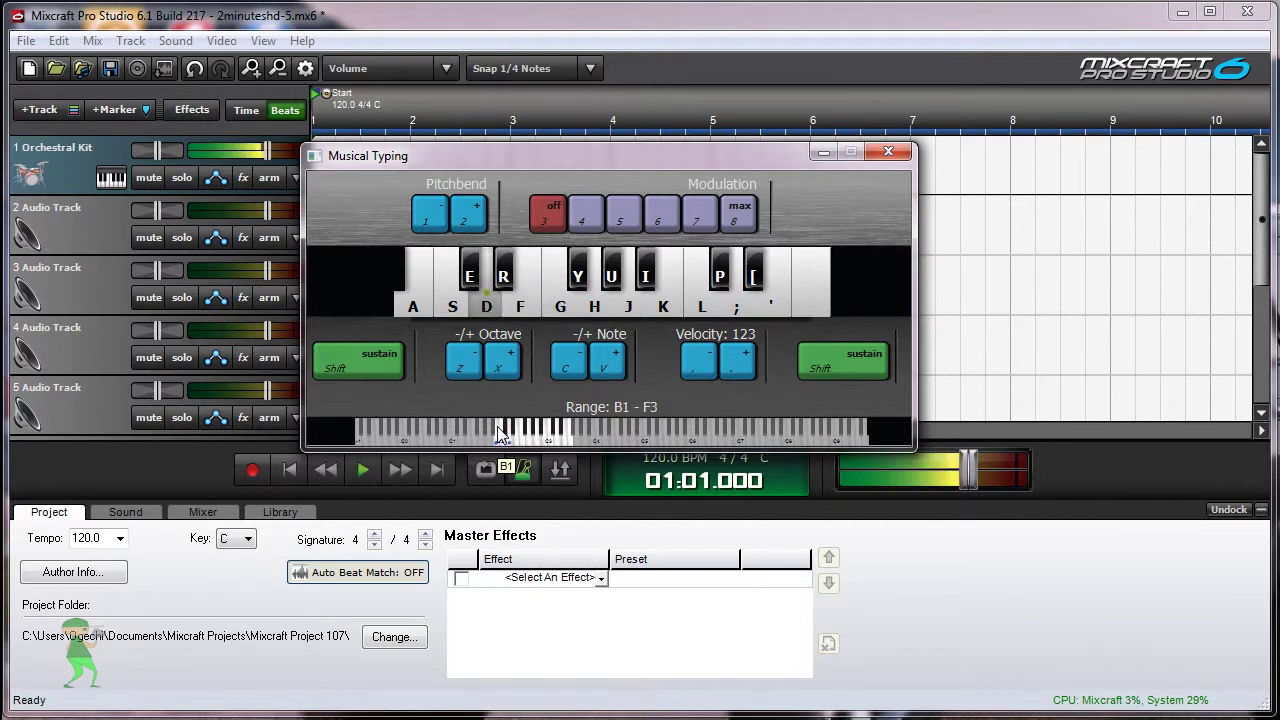
# Play a descending run of middle white notes in the B1 - F3 range and an ascending run from its lowest note.
pyautogui.press('k')
pyautogui.press('j')
pyautogui.press('h')
pyautogui.press('g')
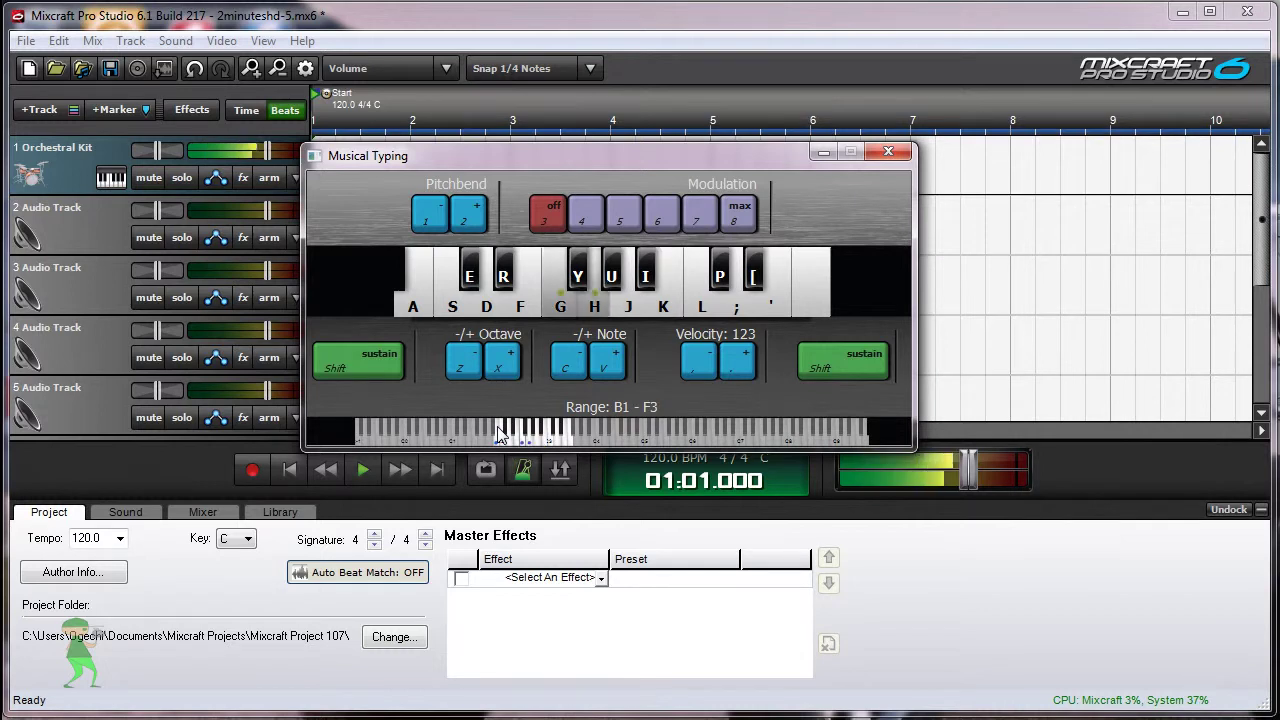
pyautogui.press('k')
pyautogui.press('a')
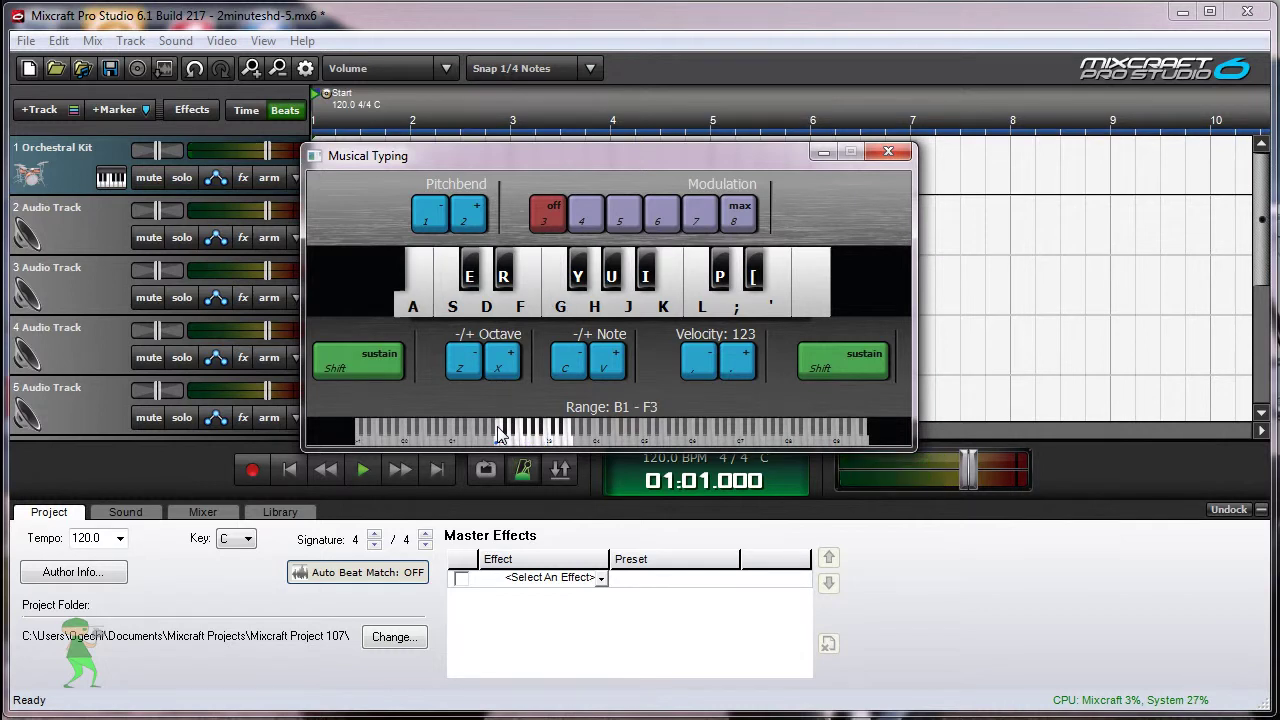
pyautogui.press('s')
pyautogui.press('d')
pyautogui.press('f')
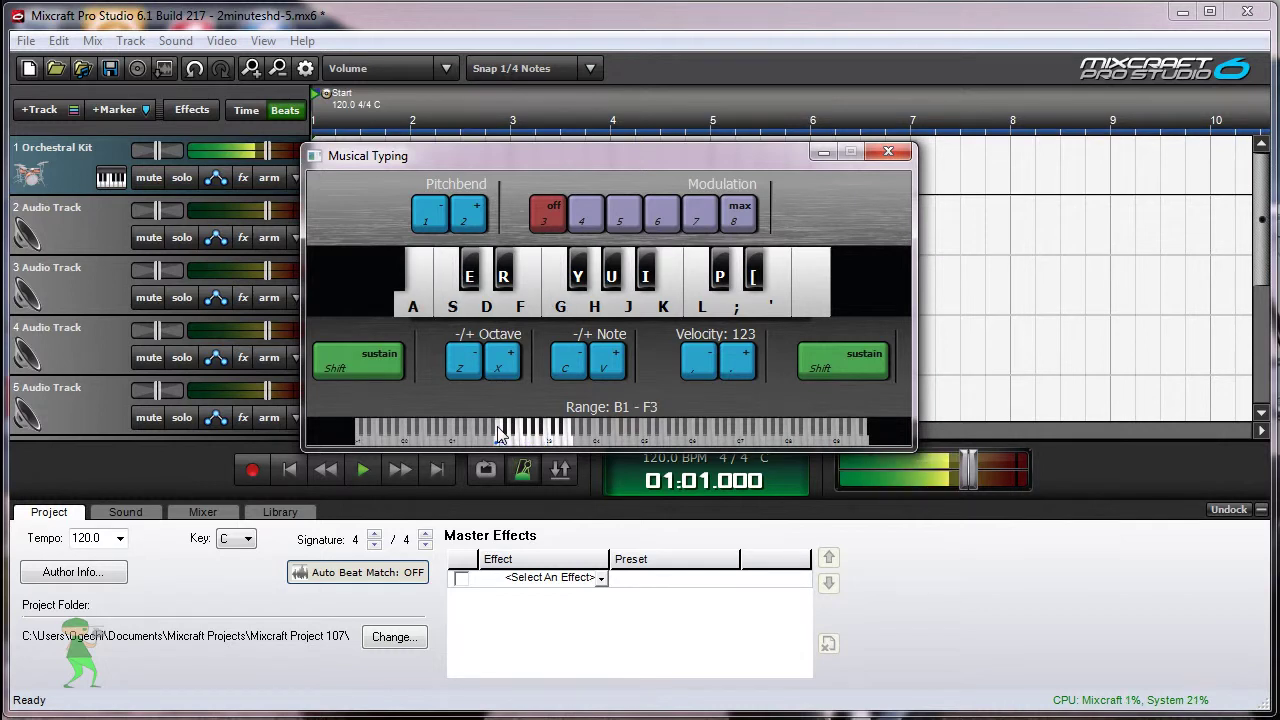